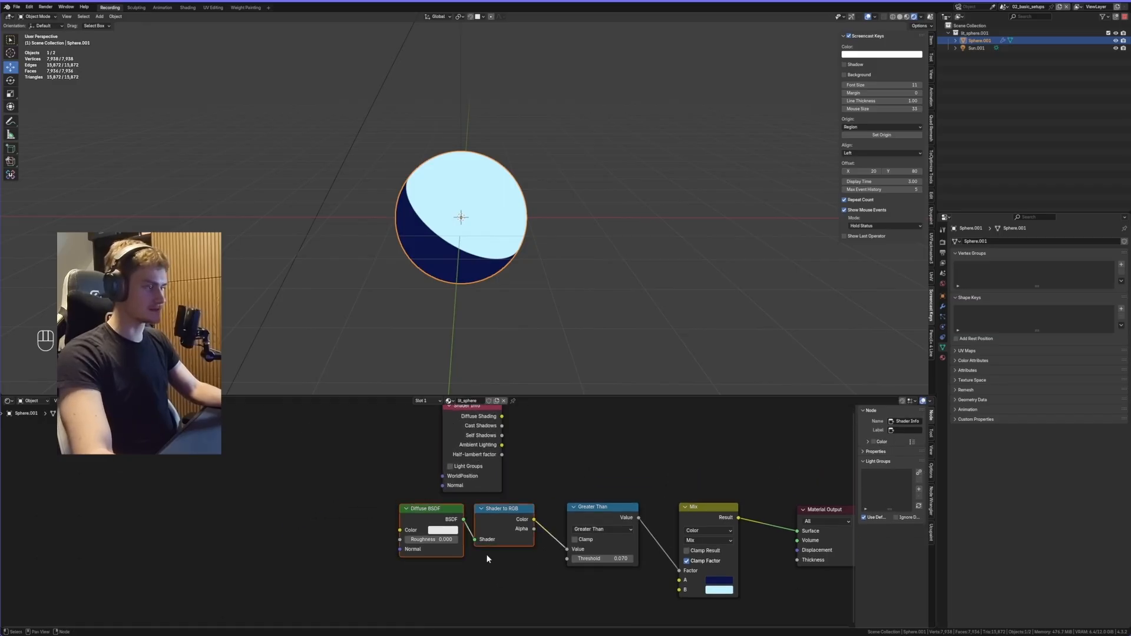
- Move the Shader Info node directly above the Diffuse BSDF node in the sphere's material
{"action": "key", "text": "g"}
{"action": "left_click", "coordinate": [413, 463]}
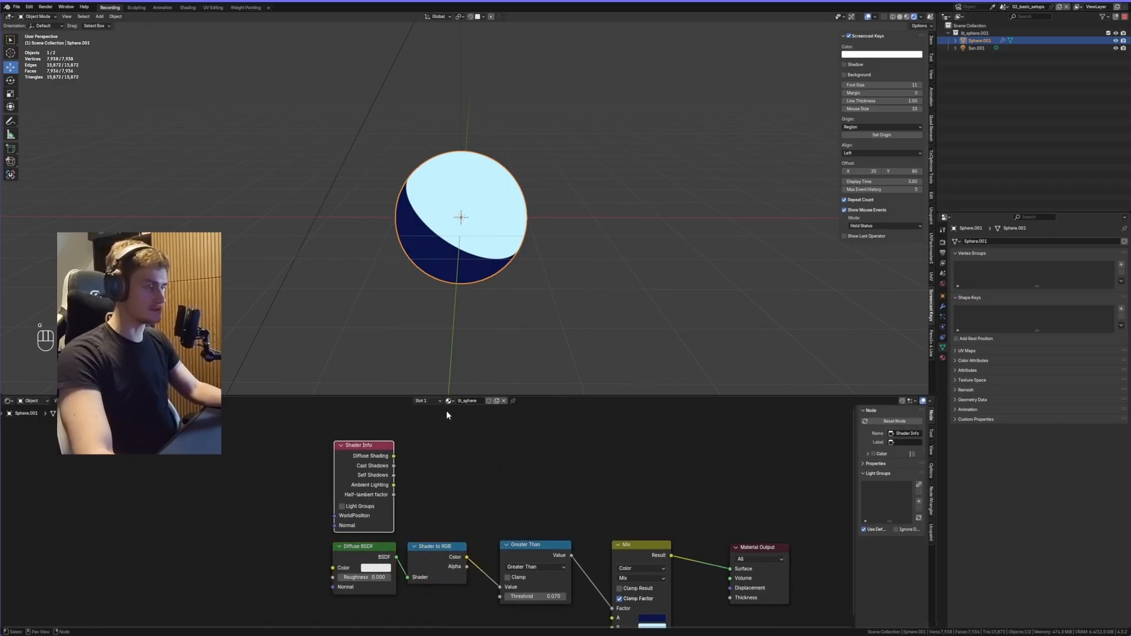
{"action": "mouse_move", "coordinate": [451, 389]}
{"action": "middle_mouse_down"}
{"action": "mouse_move", "coordinate": [511, 260]}
{"action": "mouse_move", "coordinate": [538, 309]}
{"action": "mouse_move", "coordinate": [550, 305]}
{"action": "mouse_move", "coordinate": [543, 318]}
{"action": "mouse_move", "coordinate": [561, 315]}
{"action": "middle_mouse_up"}
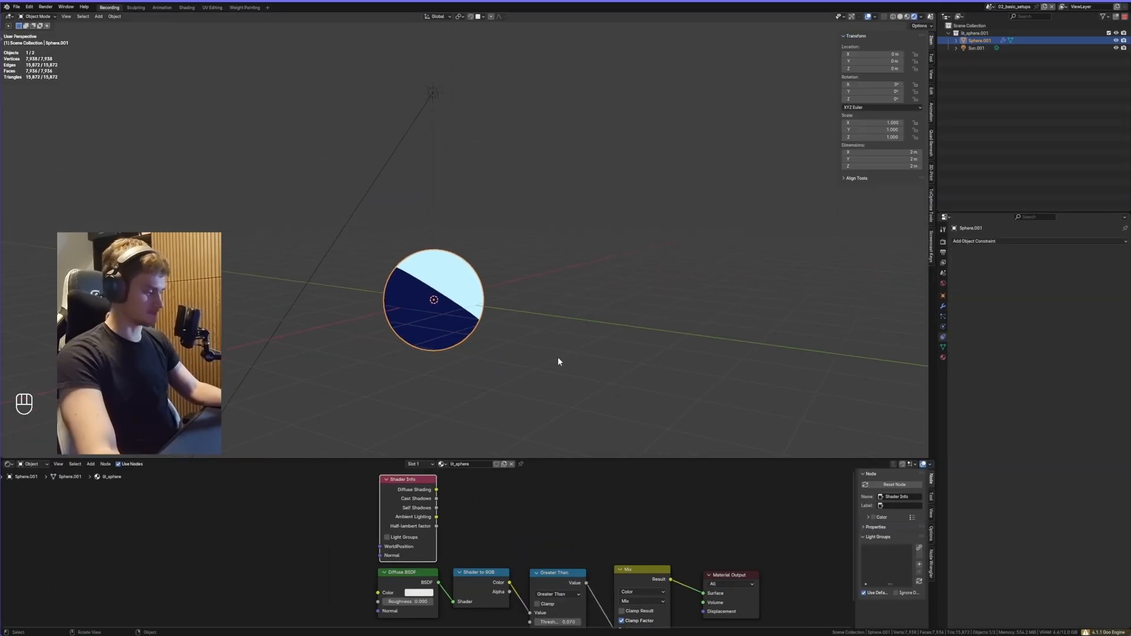
- Duplicate the sphere and place the copy up and to the side, at about X 1.8, Y -1.2, Z 2.4 m
{"action": "key", "text": "shift+d"}
{"action": "left_click", "coordinate": [504, 249]}
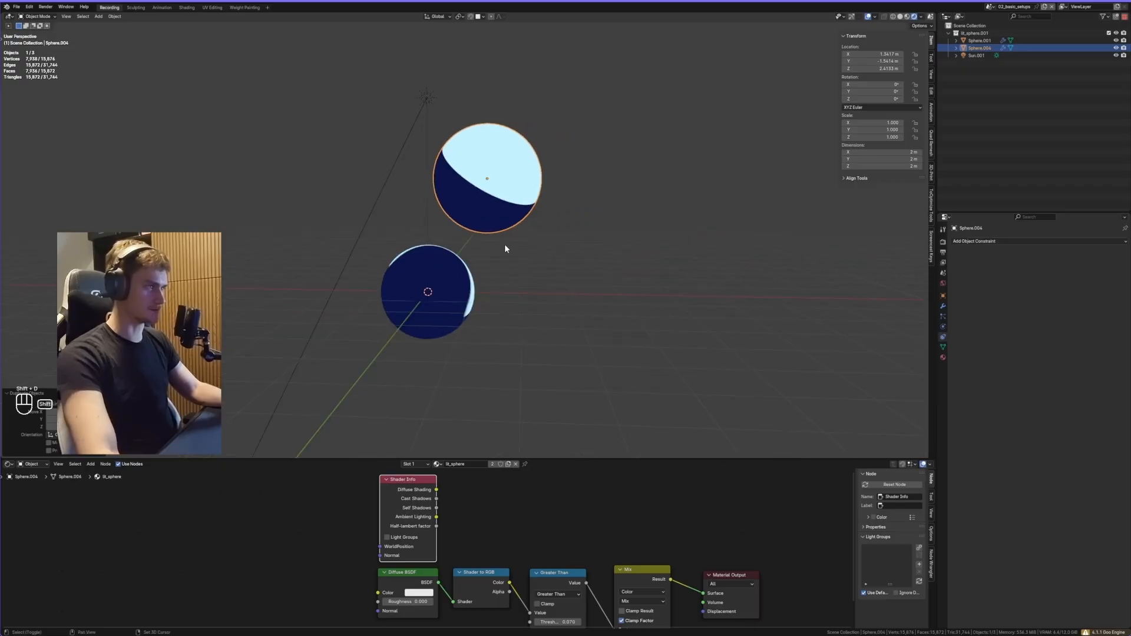
{"action": "key", "text": "g"}
{"action": "left_click", "coordinate": [519, 281]}
{"action": "mouse_move", "coordinate": [519, 281]}
{"action": "middle_mouse_down"}
{"action": "mouse_move", "coordinate": [553, 305]}
{"action": "mouse_move", "coordinate": [606, 147]}
{"action": "middle_mouse_up"}
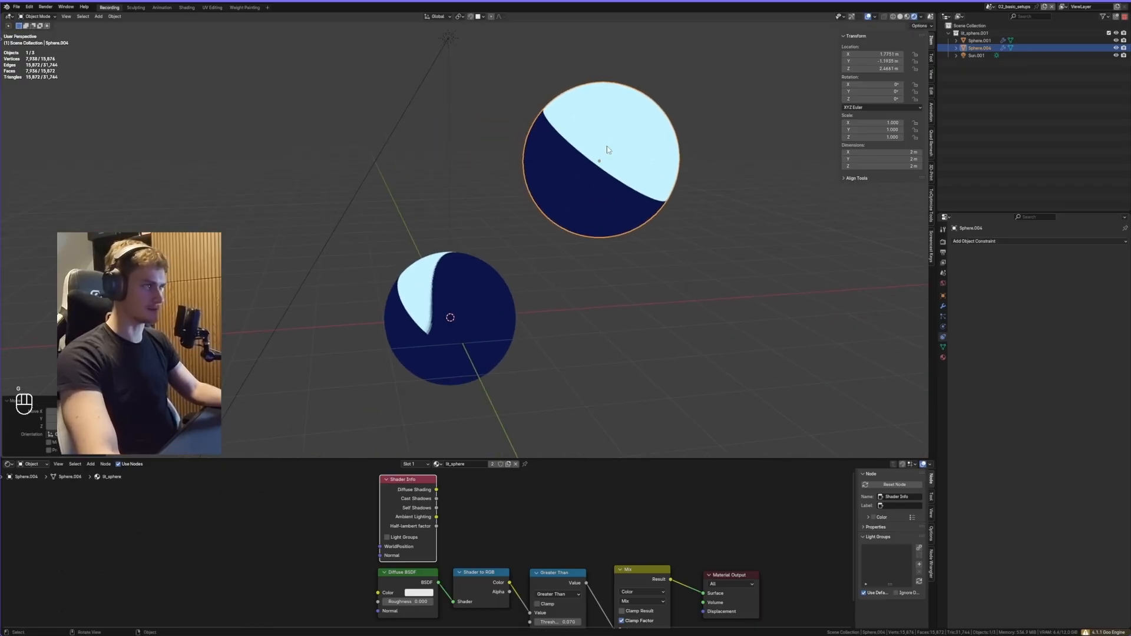
- Rotate the sun light freely so the duplicate sphere casts its shadow across the original sphere
{"action": "middle_click_drag", "start_coordinate": [467, 299], "coordinate": [461, 48]}
{"action": "left_click", "coordinate": [461, 49]}
{"action": "key", "text": "r"}
{"action": "key", "text": "r"}
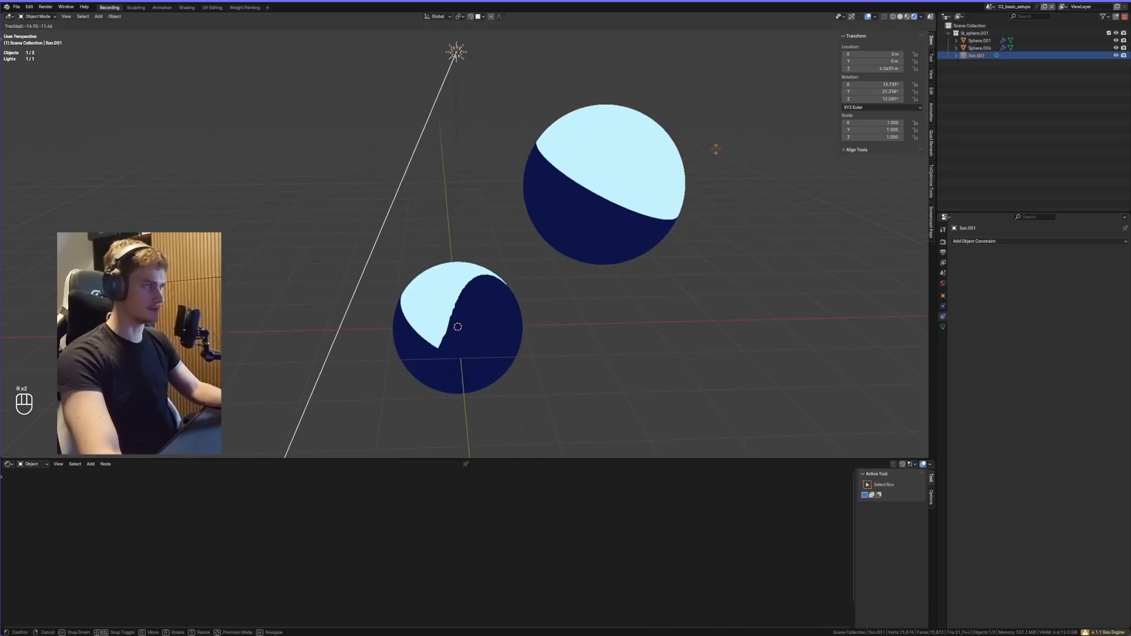
{"action": "left_click", "coordinate": [714, 150]}
{"action": "scroll", "coordinate": [561, 227], "scroll_direction": "up", "scroll_amount": 3}
{"action": "middle_click_drag", "start_coordinate": [561, 228], "coordinate": [536, 265]}
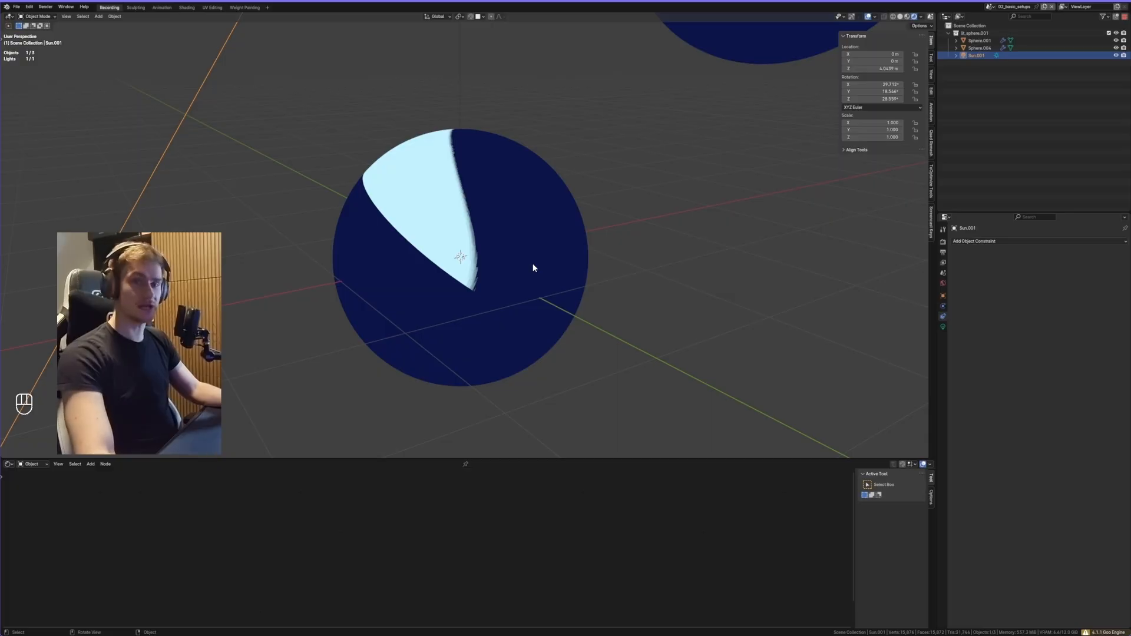
{"action": "scroll", "coordinate": [521, 264], "scroll_direction": "up", "scroll_amount": 5}
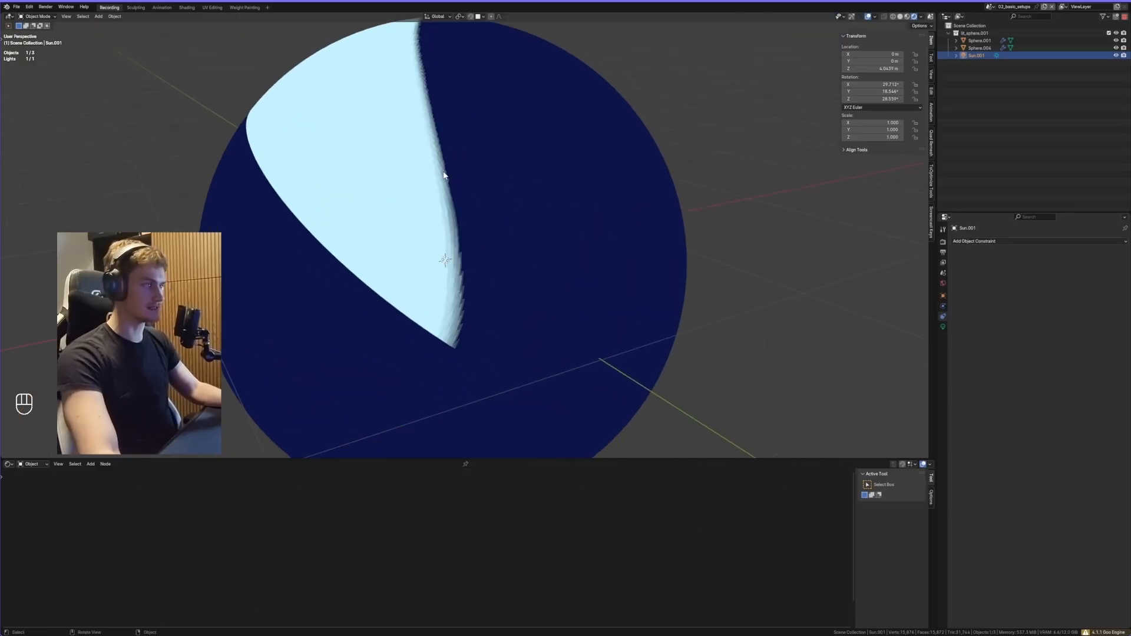
- Select the original sphere and preview its material with Shader Info's Diffuse Shading output connected to the Material Output surface
{"action": "left_click", "coordinate": [539, 241]}
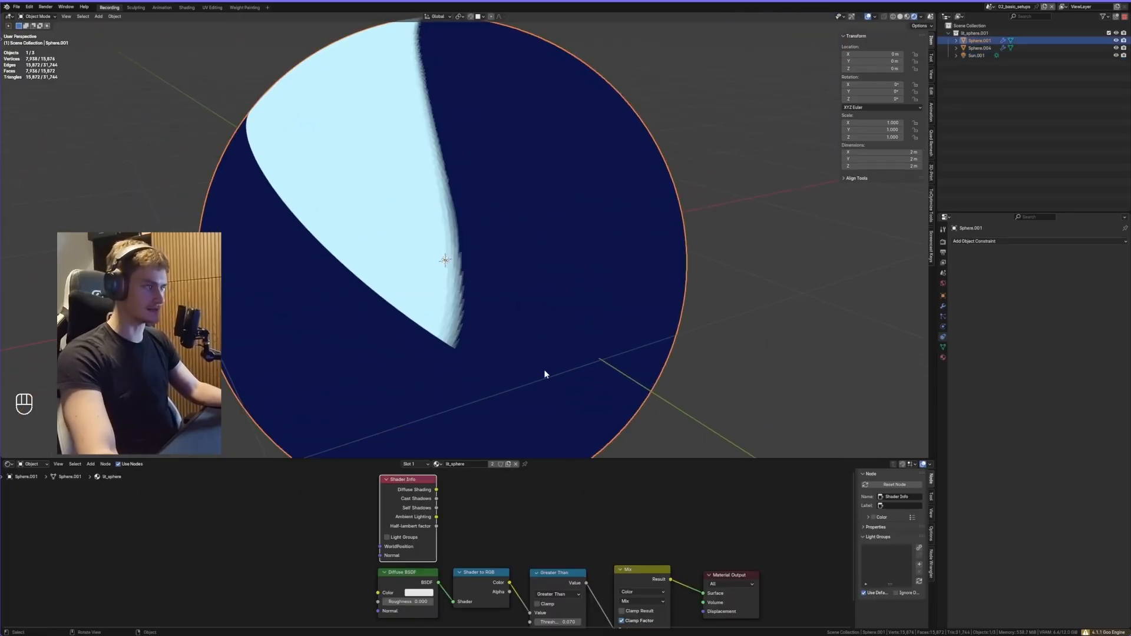
{"action": "scroll", "coordinate": [538, 308], "scroll_direction": "down", "scroll_amount": 5}
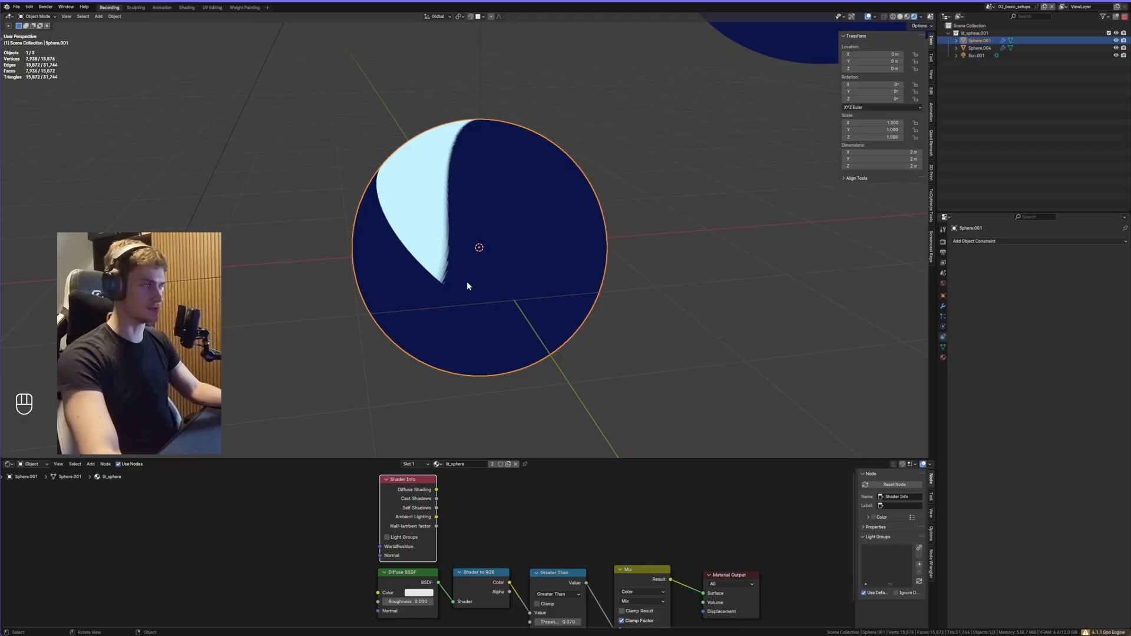
{"action": "middle_click_drag", "start_coordinate": [467, 286], "coordinate": [541, 305]}
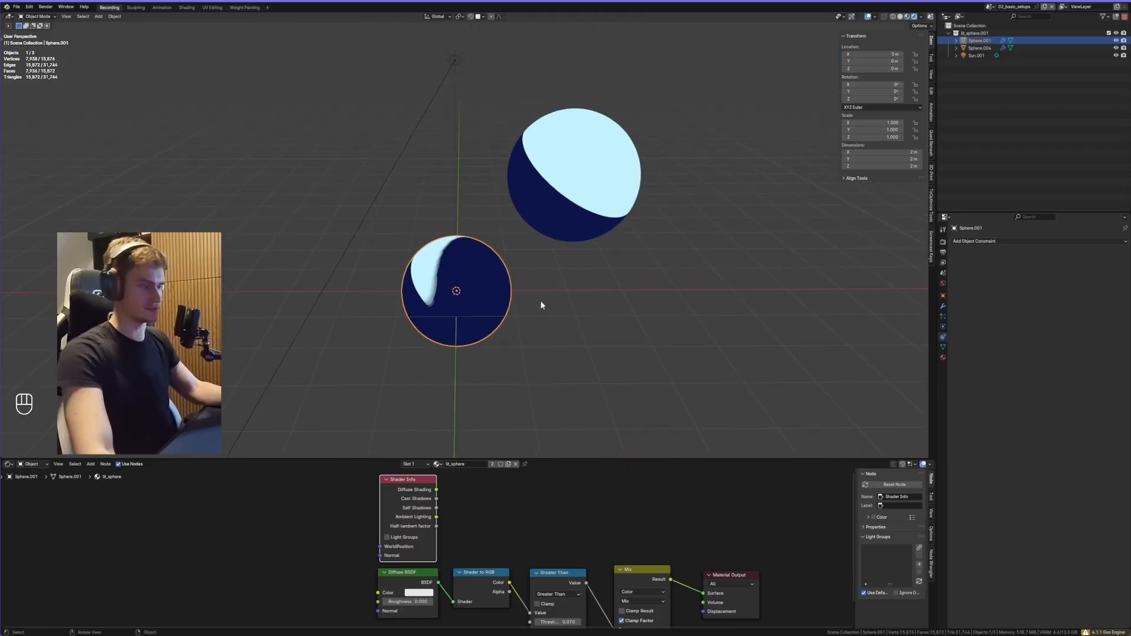
{"action": "middle_click_drag", "start_coordinate": [642, 569], "coordinate": [630, 534]}
{"action": "left_click_drag", "start_coordinate": [669, 562], "coordinate": [436, 589]}
{"action": "mouse_move", "coordinate": [505, 493]}
{"action": "middle_mouse_down"}
{"action": "mouse_move", "coordinate": [517, 534]}
{"action": "mouse_move", "coordinate": [481, 522]}
{"action": "mouse_move", "coordinate": [495, 507]}
{"action": "middle_mouse_up"}
{"action": "left_click_drag", "start_coordinate": [660, 540], "coordinate": [390, 591]}
{"action": "key", "text": "g"}
{"action": "left_click", "coordinate": [544, 569]}
{"action": "left_click", "coordinate": [412, 514], "text": "ctrl+shift"}
{"action": "scroll", "coordinate": [518, 348], "scroll_direction": "down", "scroll_amount": 1}
{"action": "mouse_move", "coordinate": [515, 340]}
{"action": "middle_mouse_down"}
{"action": "mouse_move", "coordinate": [535, 349]}
{"action": "mouse_move", "coordinate": [536, 323]}
{"action": "mouse_move", "coordinate": [532, 345]}
{"action": "middle_mouse_up"}
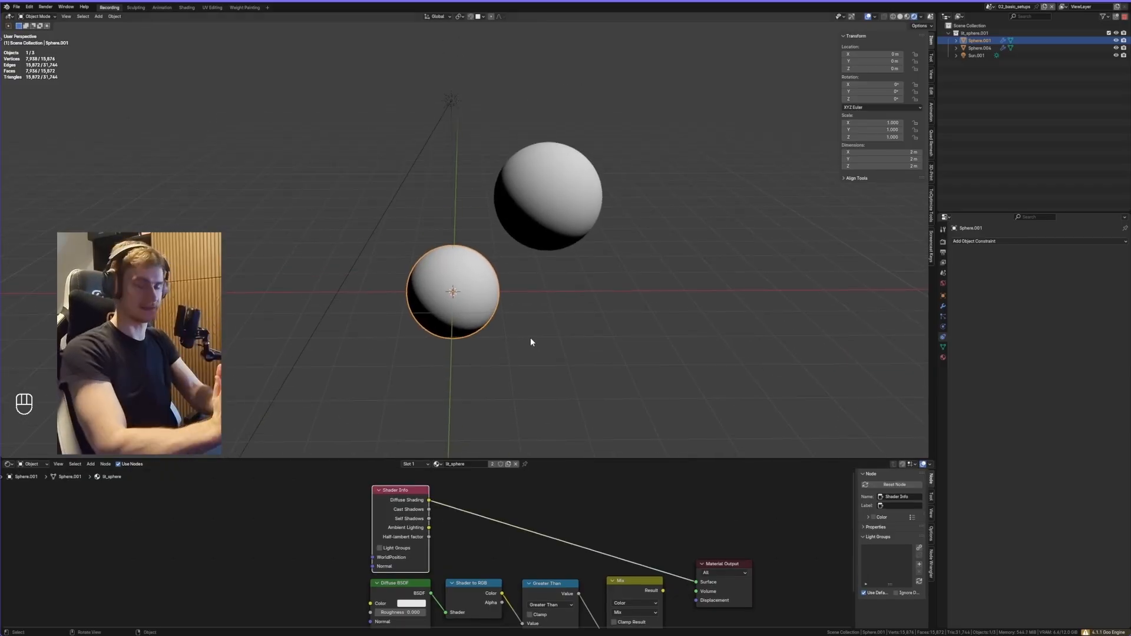
- Preview Shader Info's Cast Shadows output on the spheres, and return to the Diffuse Shading output
{"action": "left_click", "coordinate": [397, 504], "text": "ctrl+shift"}
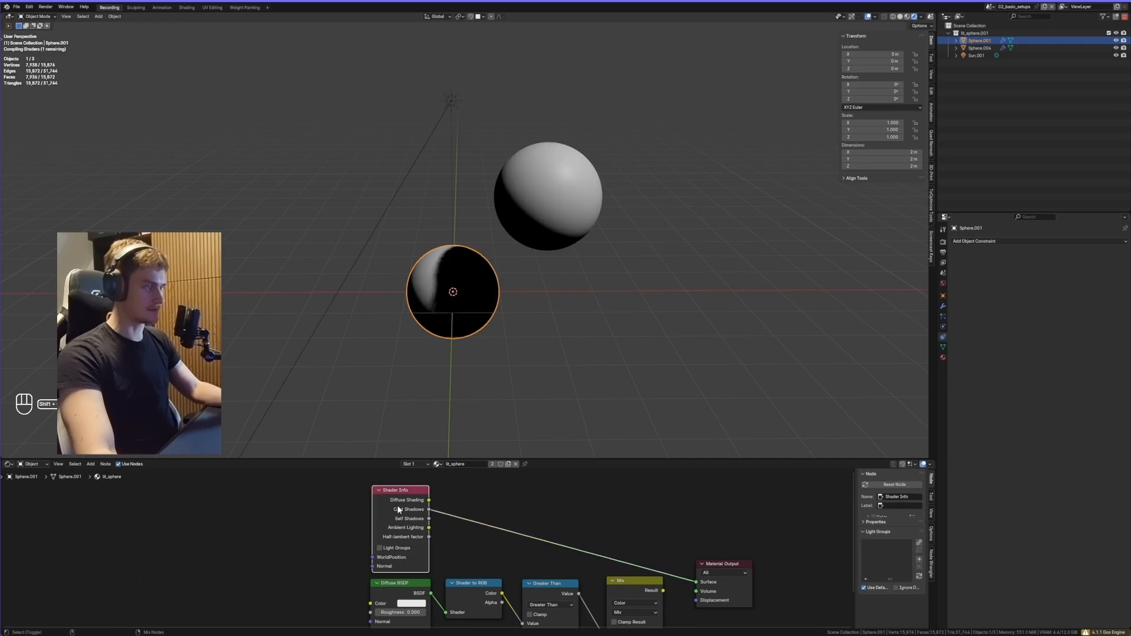
{"action": "mouse_move", "coordinate": [516, 339]}
{"action": "middle_mouse_down"}
{"action": "mouse_move", "coordinate": [578, 317]}
{"action": "mouse_move", "coordinate": [557, 326]}
{"action": "middle_mouse_up"}
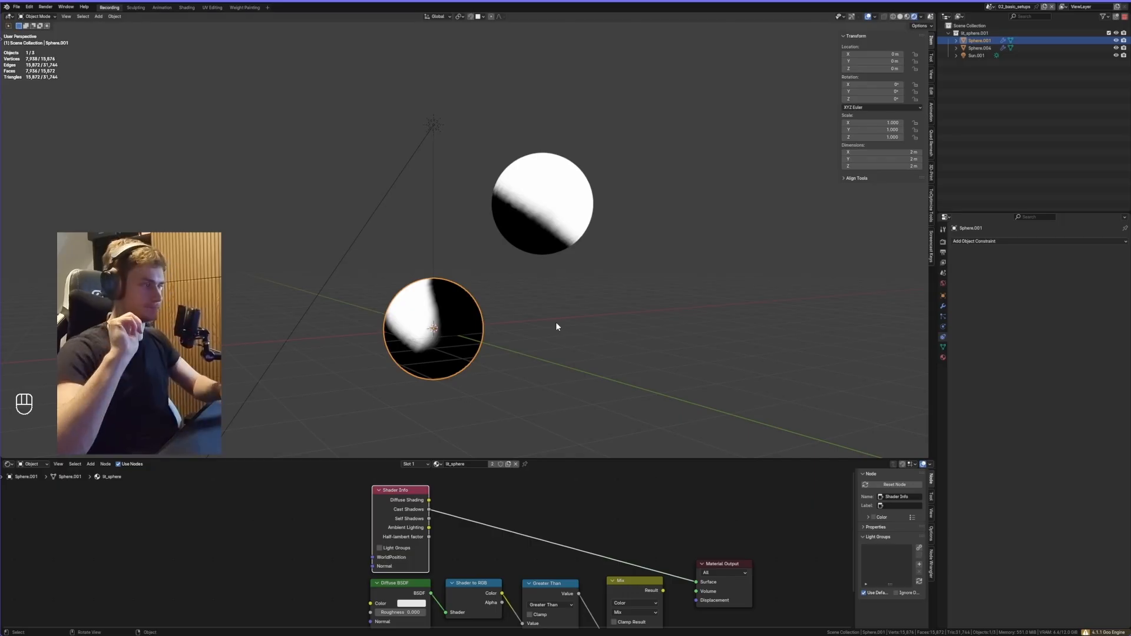
{"action": "left_click", "coordinate": [430, 499], "text": "ctrl+shift"}
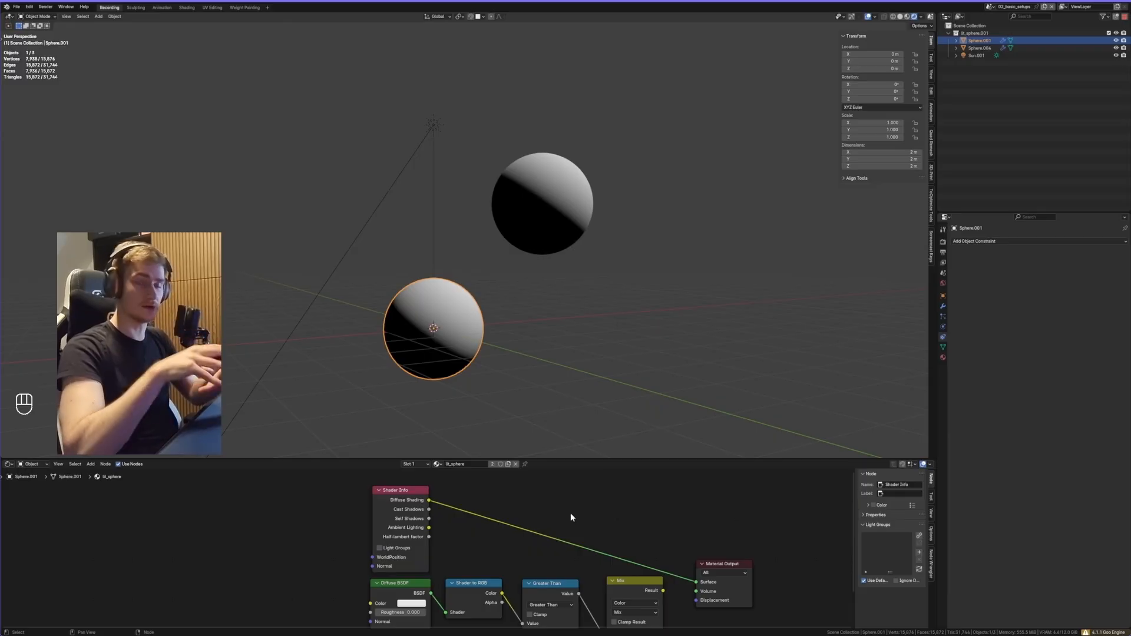
- Connect Shader Info's Cast Shadows output to the Material Output surface and inspect the shadows on both spheres
{"action": "mouse_move", "coordinate": [427, 510]}
{"action": "left_mouse_down"}
{"action": "mouse_move", "coordinate": [603, 540]}
{"action": "mouse_move", "coordinate": [693, 582]}
{"action": "left_mouse_up"}
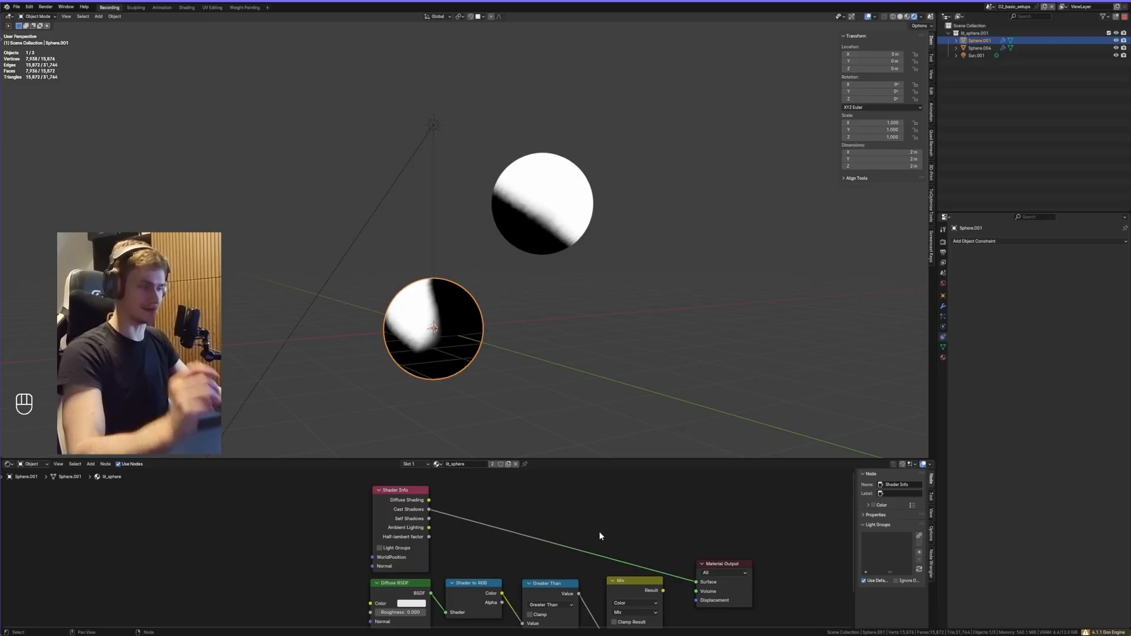
{"action": "middle_click_drag", "start_coordinate": [576, 369], "coordinate": [527, 359]}
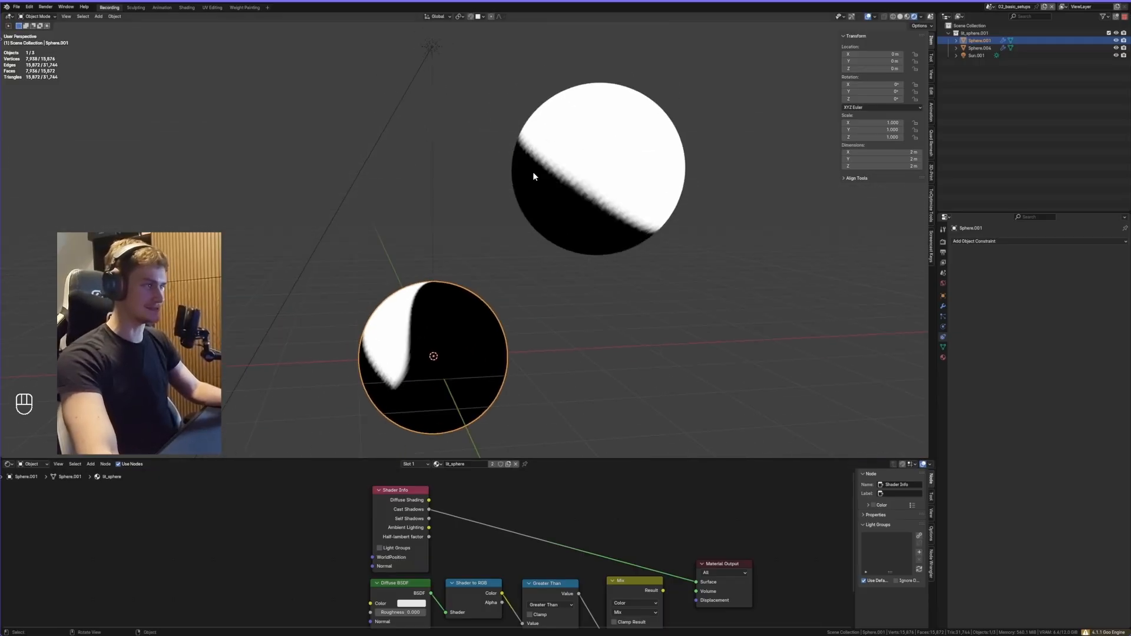
{"action": "left_click", "coordinate": [610, 200]}
{"action": "middle_click_drag", "start_coordinate": [611, 200], "coordinate": [411, 286]}
{"action": "left_click", "coordinate": [498, 283]}
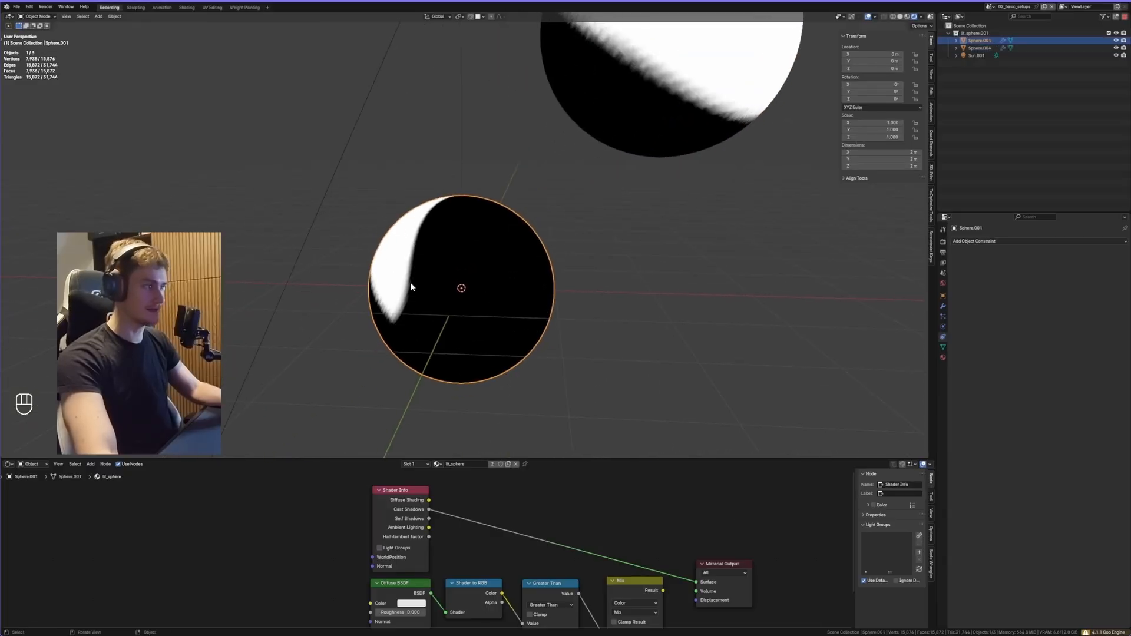
{"action": "scroll", "coordinate": [530, 341], "scroll_direction": "down", "scroll_amount": 3}
{"action": "middle_click_drag", "start_coordinate": [484, 535], "coordinate": [473, 532]}
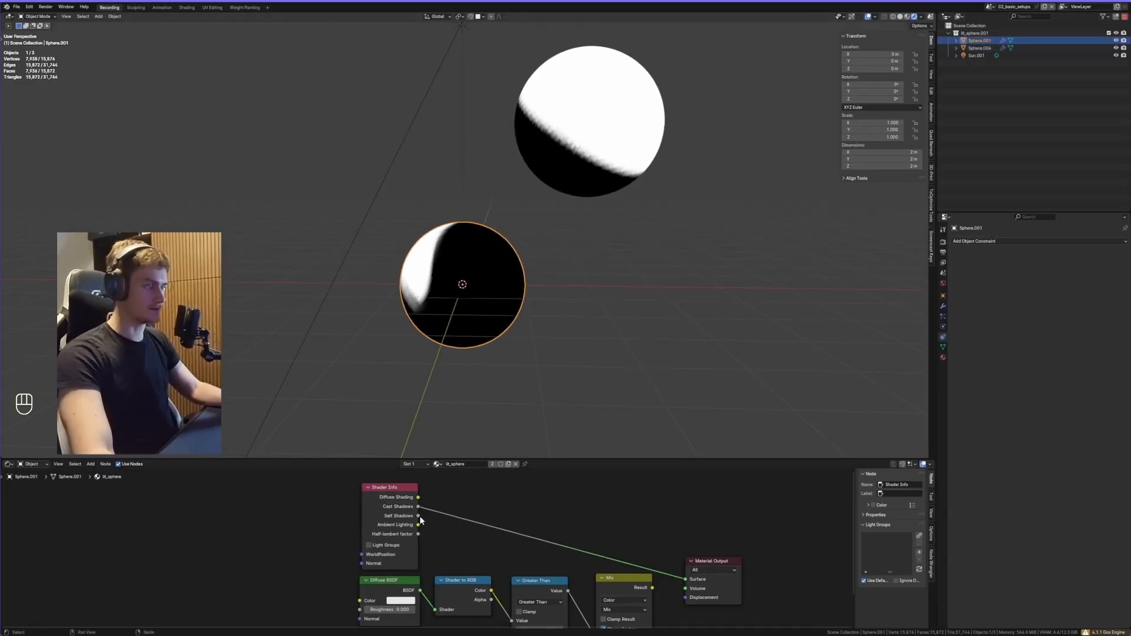
- Connect Shader Info's Self Shadows output to the Material Output surface and try moving the upper sphere to compare shadows
{"action": "mouse_move", "coordinate": [419, 517]}
{"action": "left_mouse_down"}
{"action": "mouse_move", "coordinate": [621, 553]}
{"action": "mouse_move", "coordinate": [683, 579]}
{"action": "left_mouse_up"}
{"action": "mouse_move", "coordinate": [613, 412]}
{"action": "middle_mouse_down"}
{"action": "mouse_move", "coordinate": [594, 343]}
{"action": "mouse_move", "coordinate": [597, 165]}
{"action": "mouse_move", "coordinate": [640, 177]}
{"action": "mouse_move", "coordinate": [609, 170]}
{"action": "mouse_move", "coordinate": [581, 248]}
{"action": "mouse_move", "coordinate": [442, 276]}
{"action": "middle_mouse_up"}
{"action": "left_click", "coordinate": [609, 169]}
{"action": "key", "text": "g"}
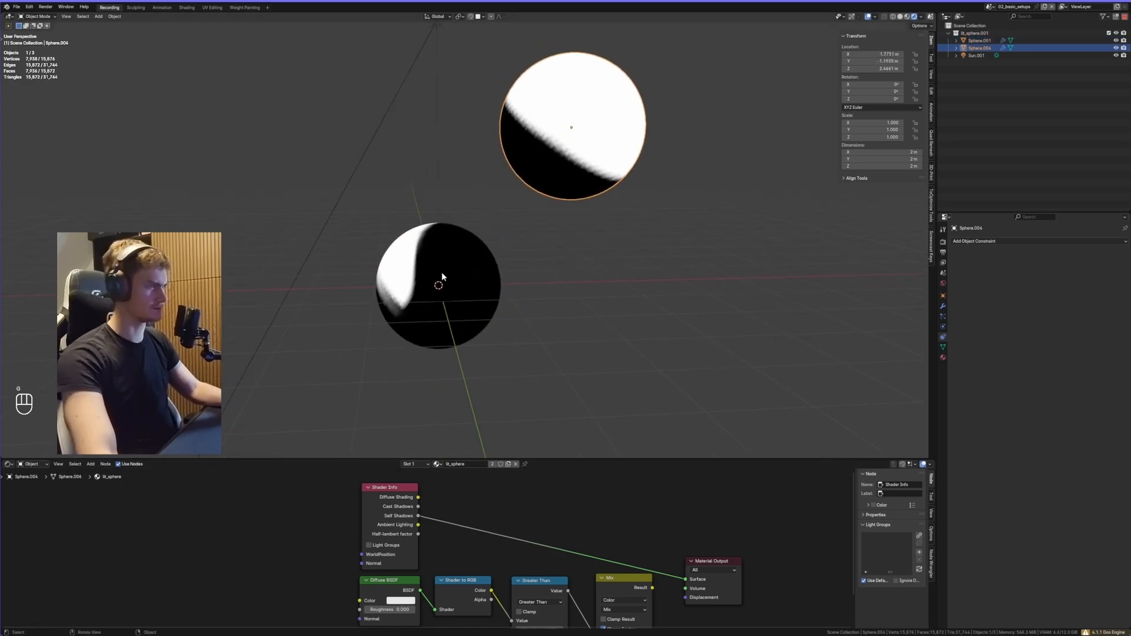
{"action": "middle_click_drag", "start_coordinate": [491, 307], "coordinate": [552, 271]}
{"action": "key", "text": "ctrl+z"}
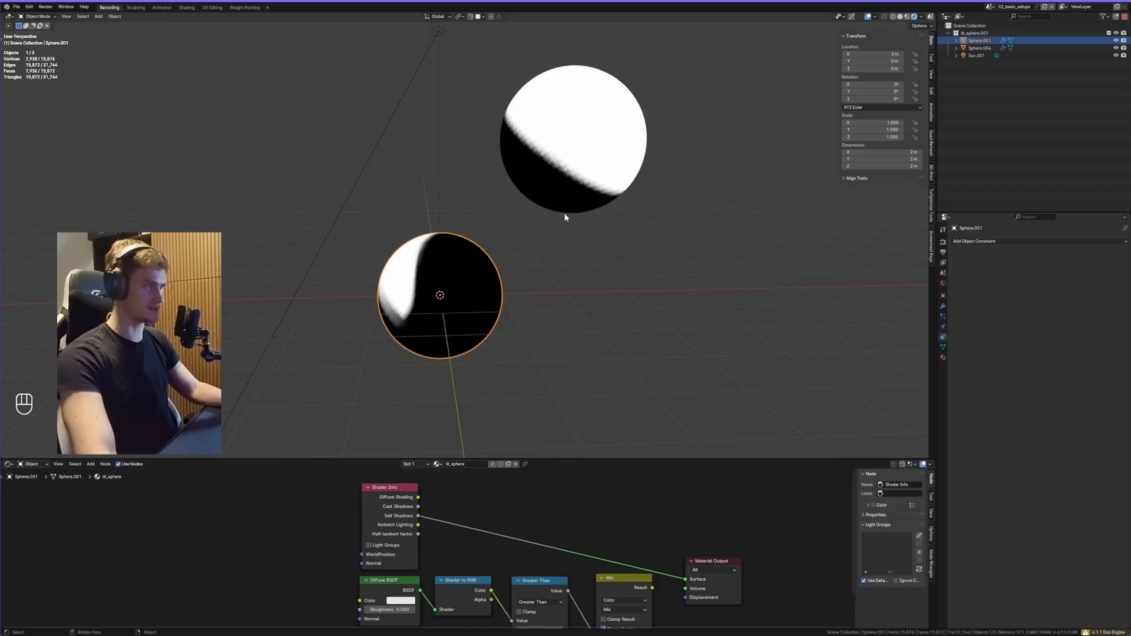
{"action": "left_click", "coordinate": [565, 215]}
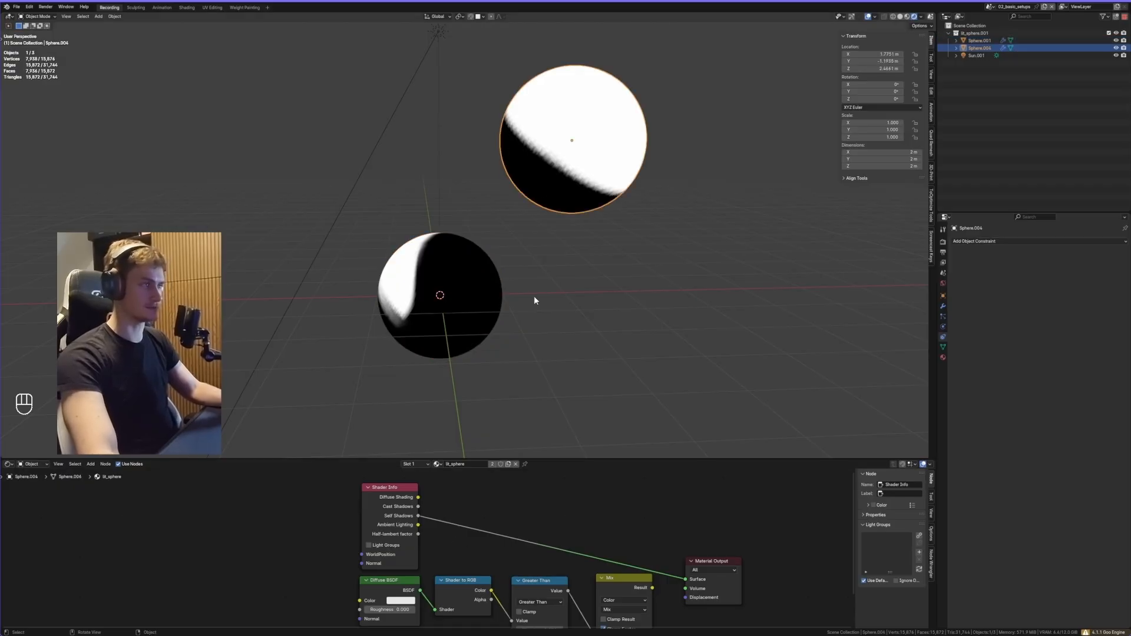
- Connect Shader Info's Ambient Lighting output to the Material Output surface and bring up the World shader nodes
{"action": "middle_click_drag", "start_coordinate": [428, 534], "coordinate": [421, 533]}
{"action": "left_click_drag", "start_coordinate": [411, 524], "coordinate": [679, 578]}
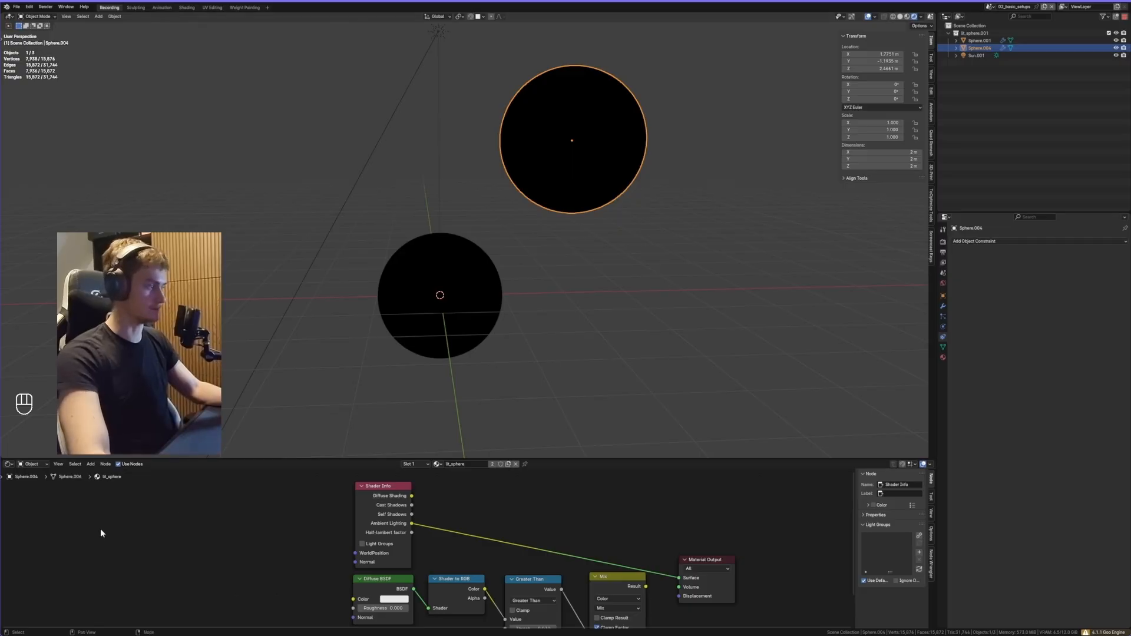
{"action": "left_click", "coordinate": [33, 465]}
{"action": "left_click", "coordinate": [39, 494]}
{"action": "scroll", "coordinate": [363, 543], "scroll_direction": "down", "scroll_amount": 3}
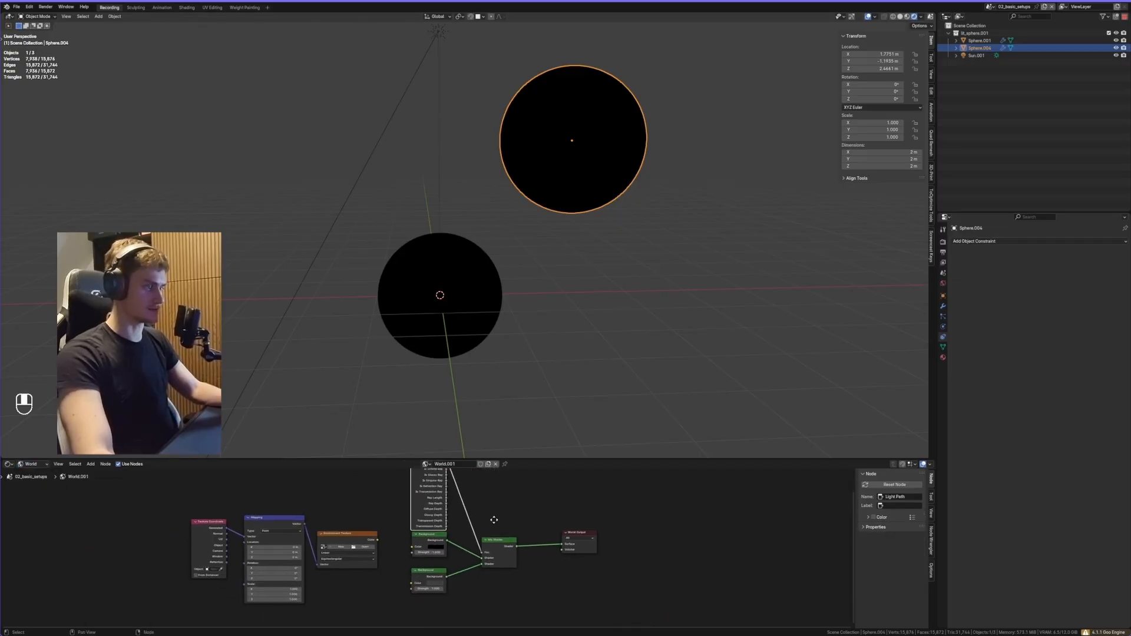
{"action": "scroll", "coordinate": [363, 542], "scroll_direction": "up", "scroll_amount": 5}
- Try the hex colour A79A51 on the upper world Background node, and undo the colour change
{"action": "left_click", "coordinate": [423, 536]}
{"action": "left_click_drag", "start_coordinate": [514, 457], "coordinate": [515, 395]}
{"action": "left_click", "coordinate": [440, 425]}
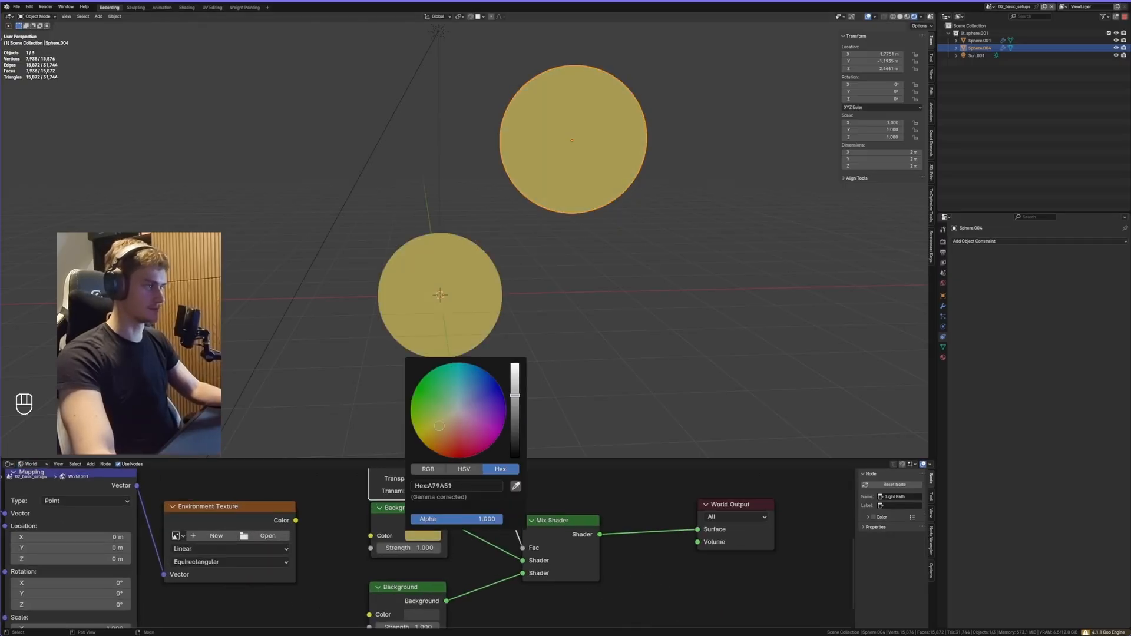
{"action": "key", "text": "ctrl+z"}
{"action": "key", "text": "ctrl+z"}
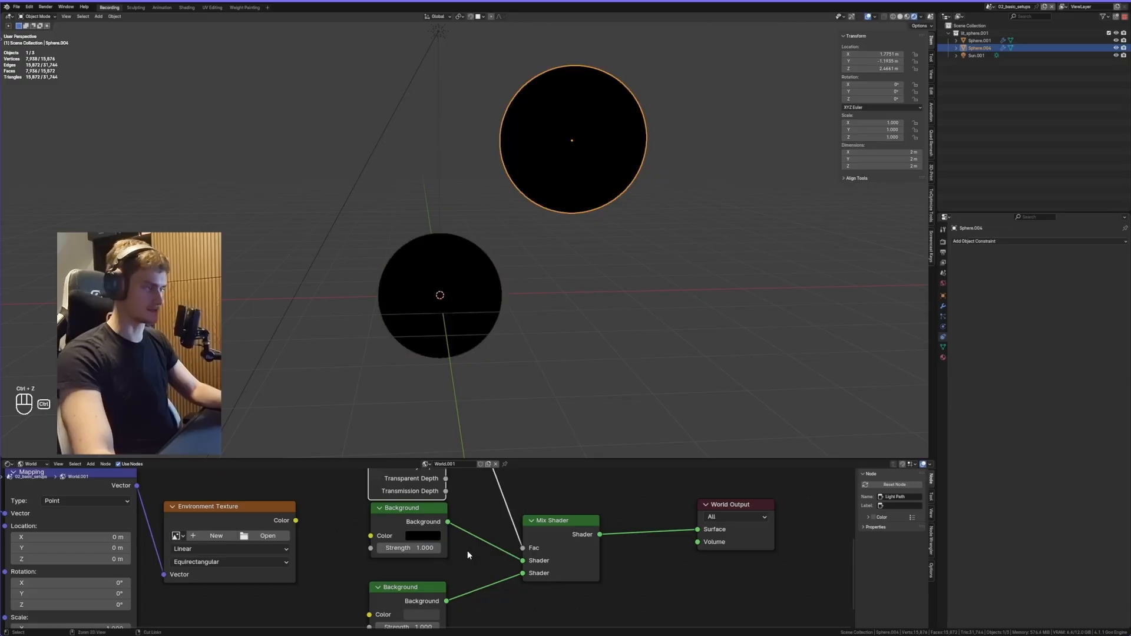
- Return to the sphere's material nodes, connect Half-lambert factor to the Material Output surface, and inspect both spheres' shading
{"action": "scroll", "coordinate": [415, 534], "scroll_direction": "up", "scroll_amount": 2}
{"action": "mouse_move", "coordinate": [372, 530]}
{"action": "left_mouse_down"}
{"action": "mouse_move", "coordinate": [560, 543]}
{"action": "mouse_move", "coordinate": [710, 587]}
{"action": "left_mouse_up"}
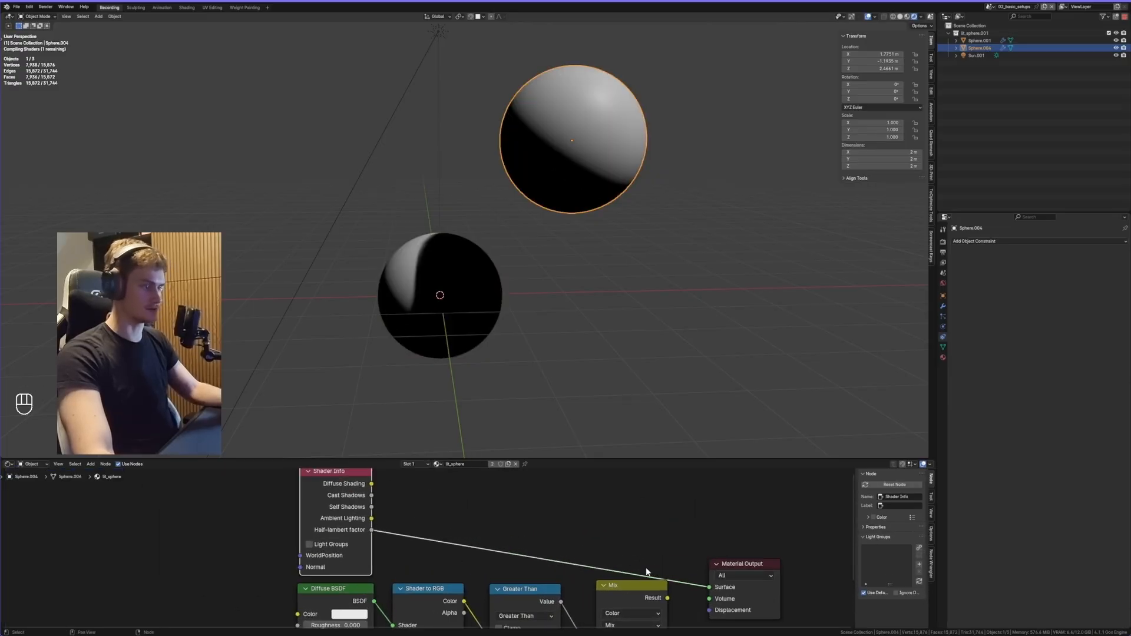
{"action": "middle_click_drag", "start_coordinate": [518, 306], "coordinate": [536, 285]}
{"action": "middle_click_drag", "start_coordinate": [375, 529], "coordinate": [365, 529]}
{"action": "left_click_drag", "start_coordinate": [363, 531], "coordinate": [700, 588]}
{"action": "middle_click_drag", "start_coordinate": [566, 307], "coordinate": [525, 310]}
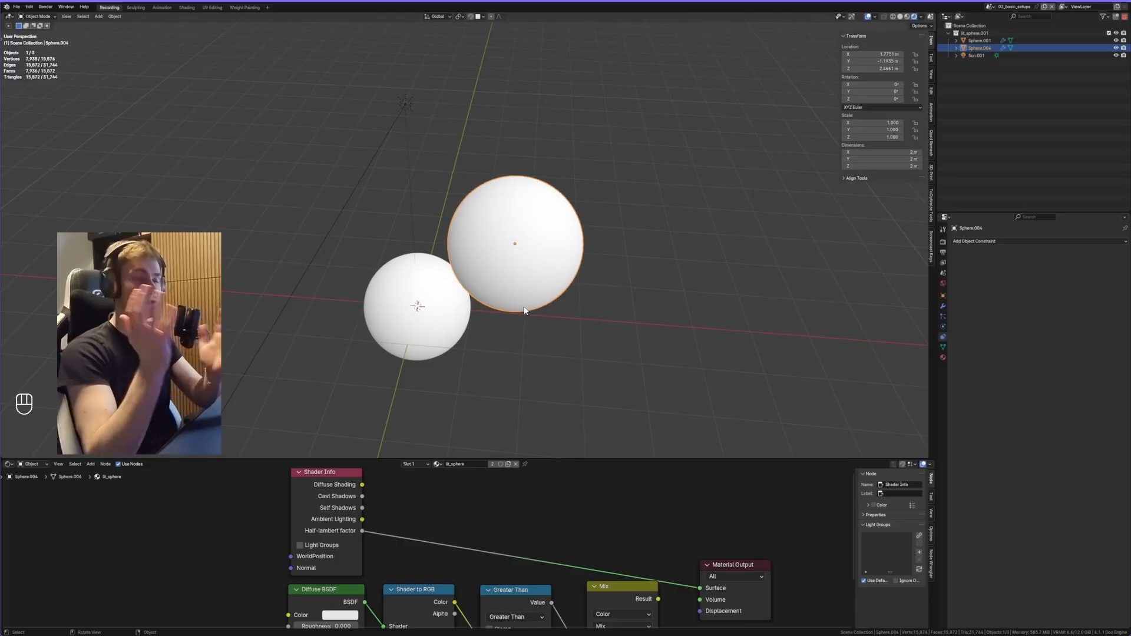
{"action": "mouse_move", "coordinate": [524, 310]}
{"action": "middle_mouse_down"}
{"action": "mouse_move", "coordinate": [544, 295]}
{"action": "mouse_move", "coordinate": [540, 311]}
{"action": "middle_mouse_up"}
{"action": "left_click", "coordinate": [580, 297]}
{"action": "left_click", "coordinate": [581, 243]}
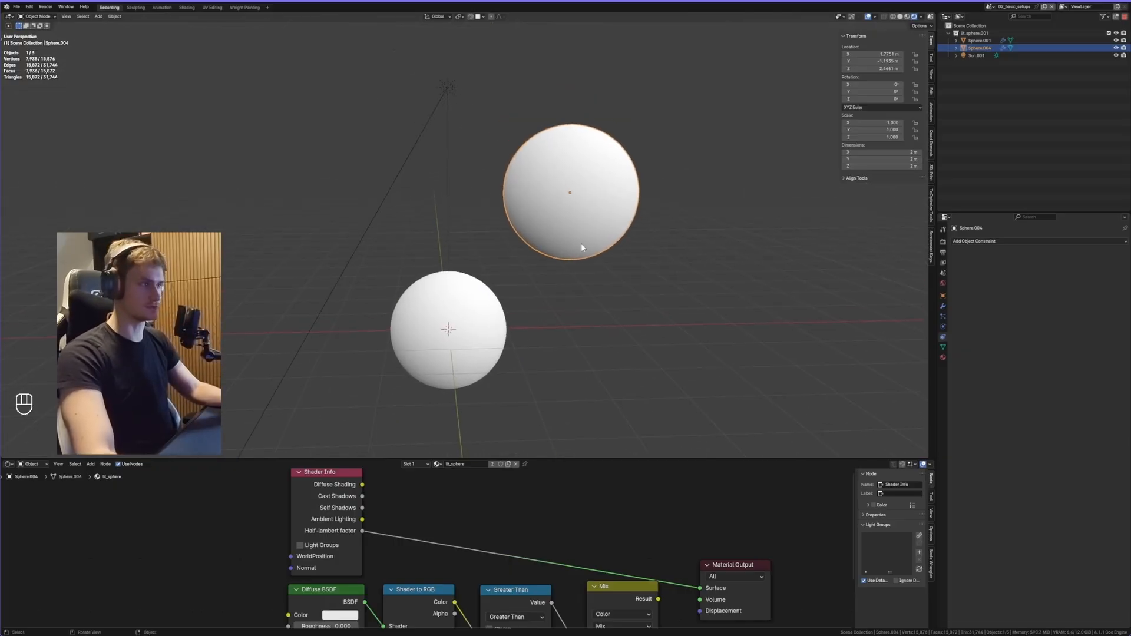
{"action": "middle_click_drag", "start_coordinate": [581, 243], "coordinate": [567, 264]}
{"action": "left_click", "coordinate": [570, 257]}
{"action": "left_click", "coordinate": [597, 211]}
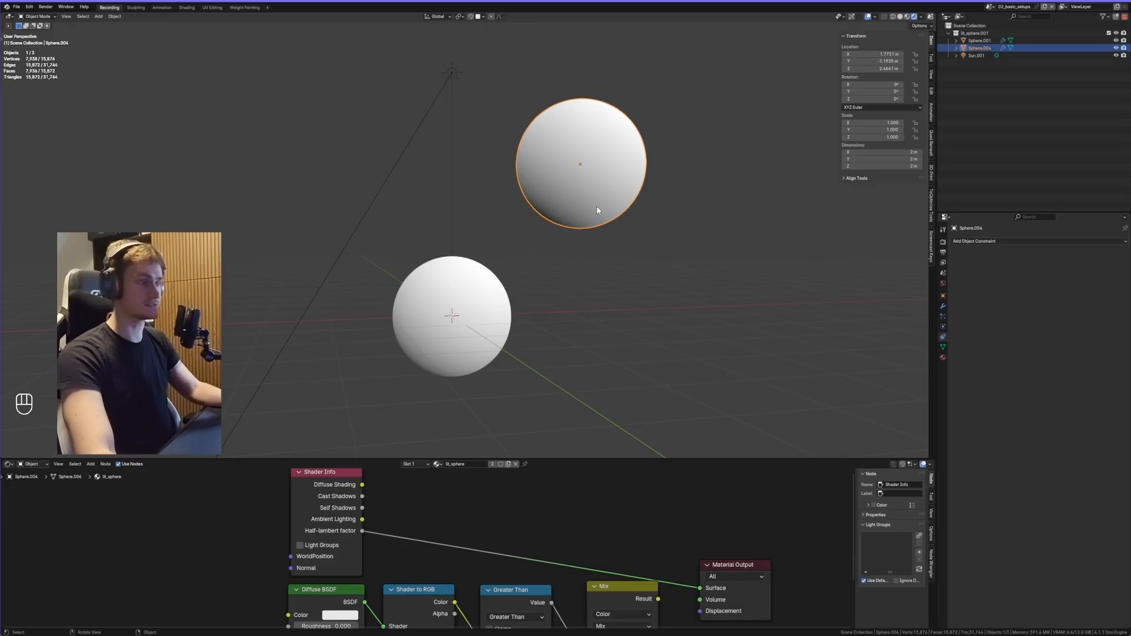
- Compare Diffuse Shading against Half-lambert factor by connecting each in turn to the Material Output surface, ending on Half-lambert
{"action": "middle_click_drag", "start_coordinate": [439, 557], "coordinate": [436, 572]}
{"action": "mouse_move", "coordinate": [359, 500]}
{"action": "left_mouse_down"}
{"action": "mouse_move", "coordinate": [540, 543]}
{"action": "mouse_move", "coordinate": [697, 603]}
{"action": "left_mouse_up"}
{"action": "mouse_move", "coordinate": [358, 545]}
{"action": "left_mouse_down"}
{"action": "mouse_move", "coordinate": [561, 564]}
{"action": "mouse_move", "coordinate": [696, 603]}
{"action": "left_mouse_up"}
{"action": "middle_click_drag", "start_coordinate": [580, 289], "coordinate": [578, 274]}
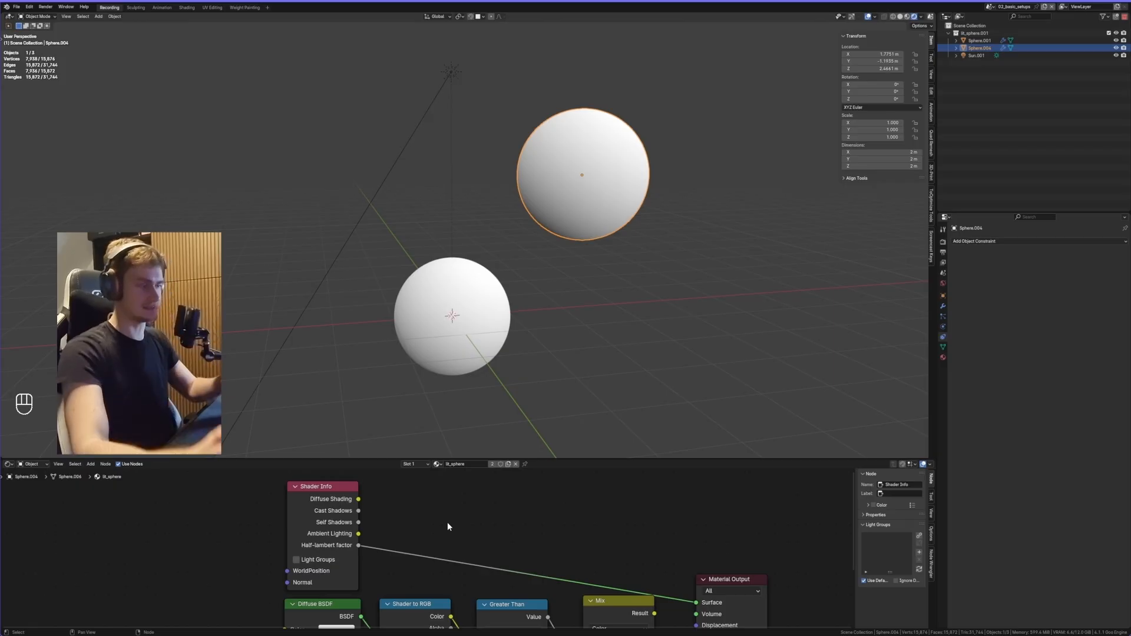
{"action": "key", "text": "Home"}
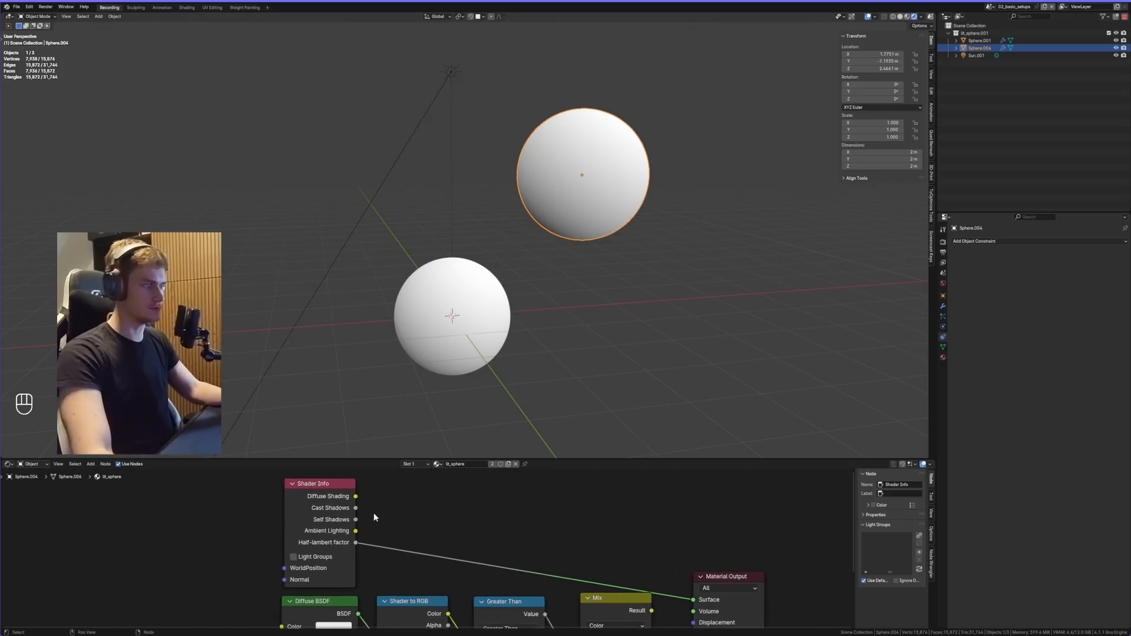
- Connect Shader Info's Diffuse Shading output to the Material Output surface, and select the Shader Info node
{"action": "mouse_move", "coordinate": [356, 496]}
{"action": "left_mouse_down"}
{"action": "mouse_move", "coordinate": [561, 534]}
{"action": "mouse_move", "coordinate": [694, 600]}
{"action": "left_mouse_up"}
{"action": "scroll", "coordinate": [372, 511], "scroll_direction": "down", "scroll_amount": 1}
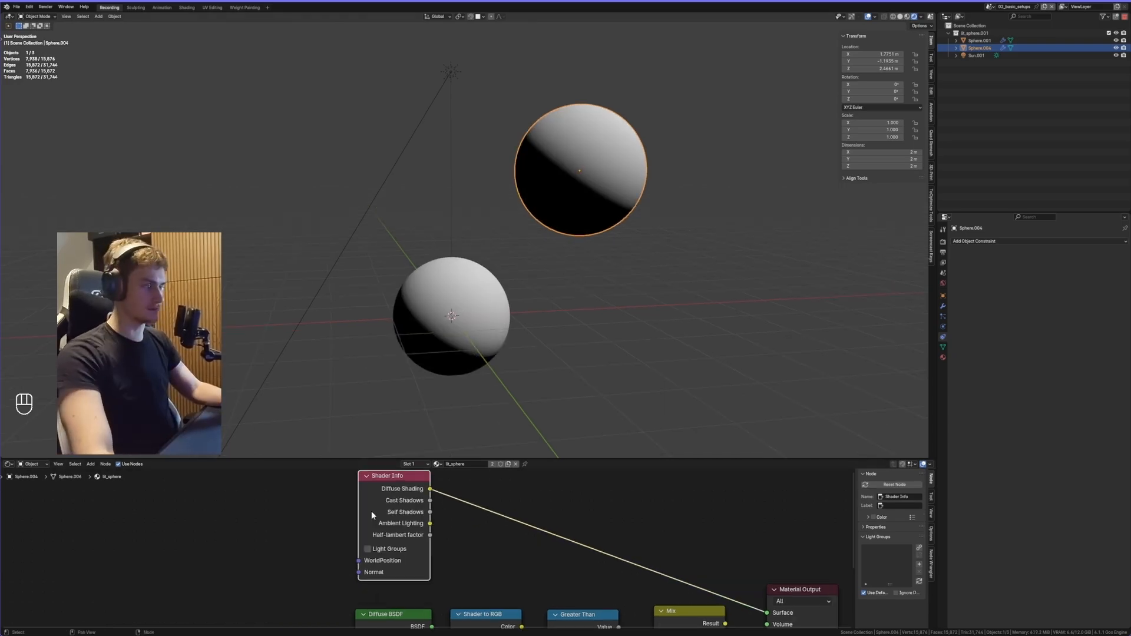
{"action": "middle_click_drag", "start_coordinate": [372, 511], "coordinate": [454, 550]}
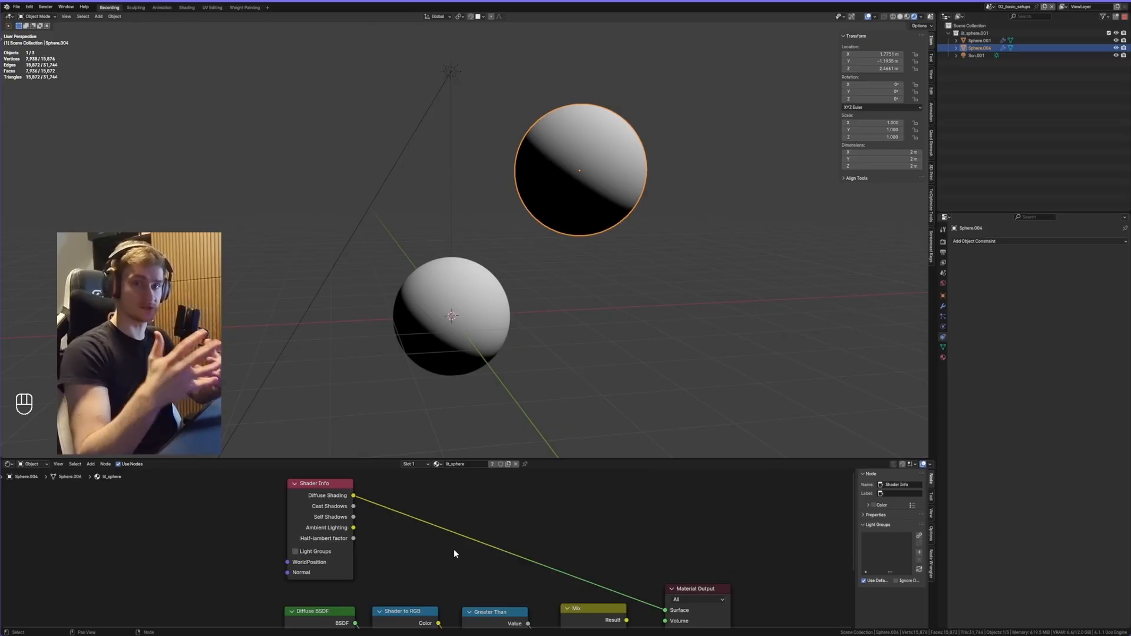
{"action": "middle_click_drag", "start_coordinate": [451, 597], "coordinate": [453, 530]}
{"action": "left_click", "coordinate": [377, 535]}
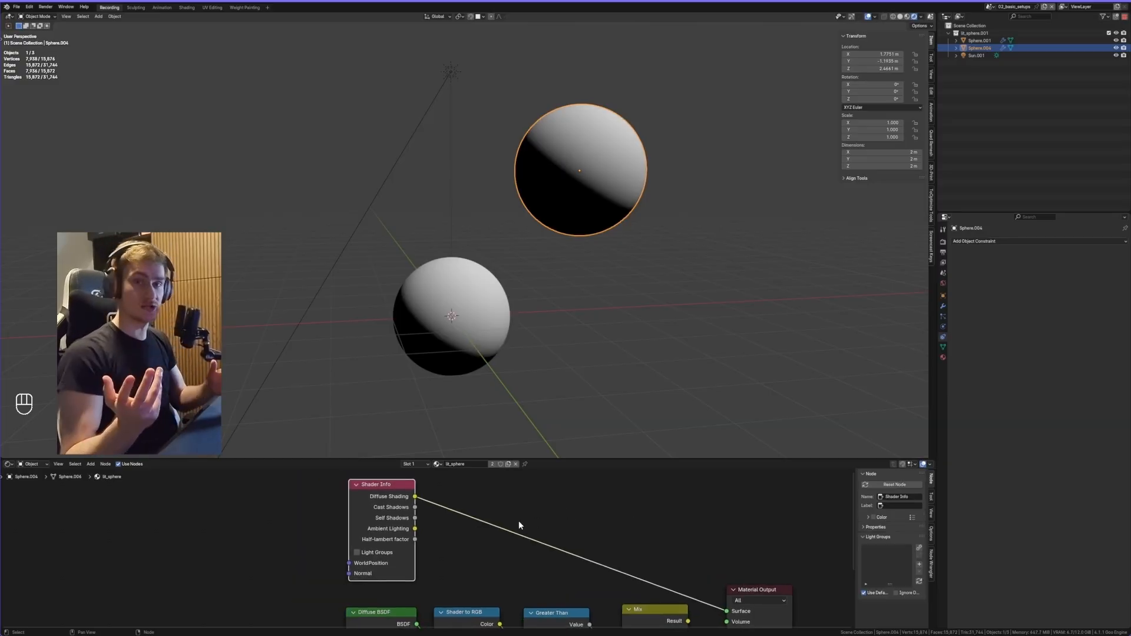
{"action": "middle_click_drag", "start_coordinate": [519, 521], "coordinate": [510, 526]}
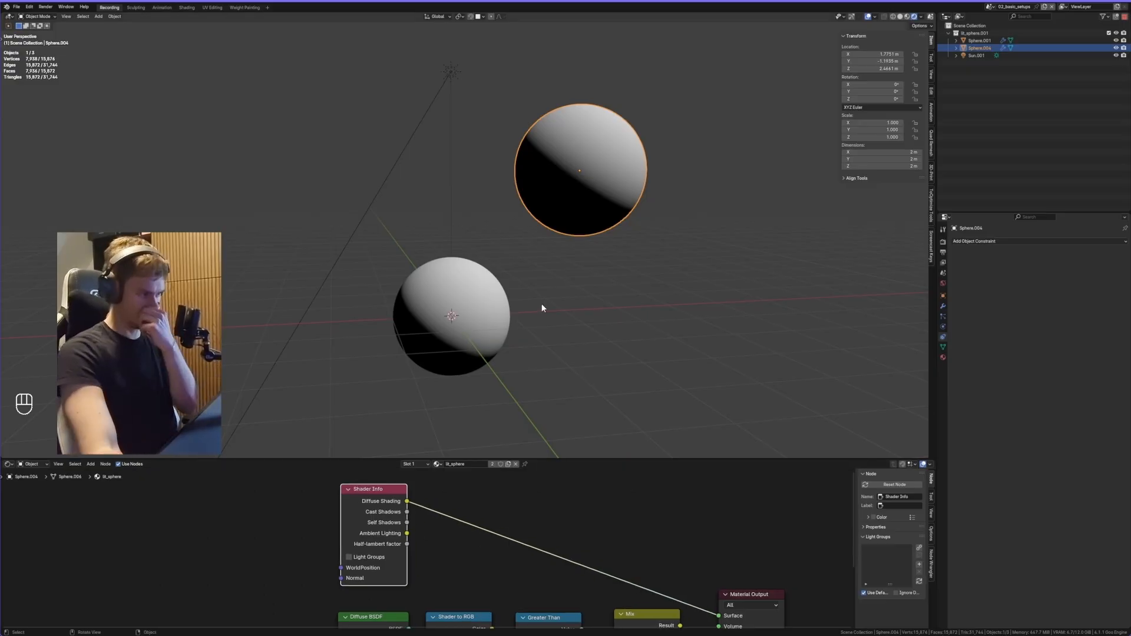
- Move the Shader Info node aside and place a new Color Mix node between it and the Material Output
{"action": "left_click_drag", "start_coordinate": [377, 489], "coordinate": [360, 486]}
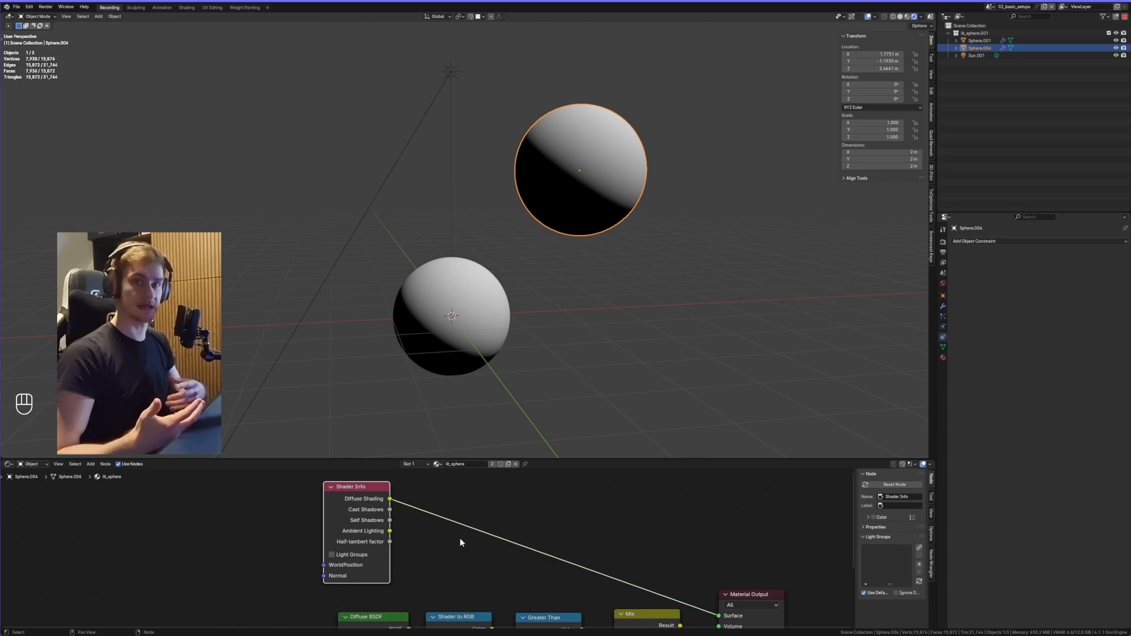
{"action": "middle_click_drag", "start_coordinate": [460, 538], "coordinate": [453, 552]}
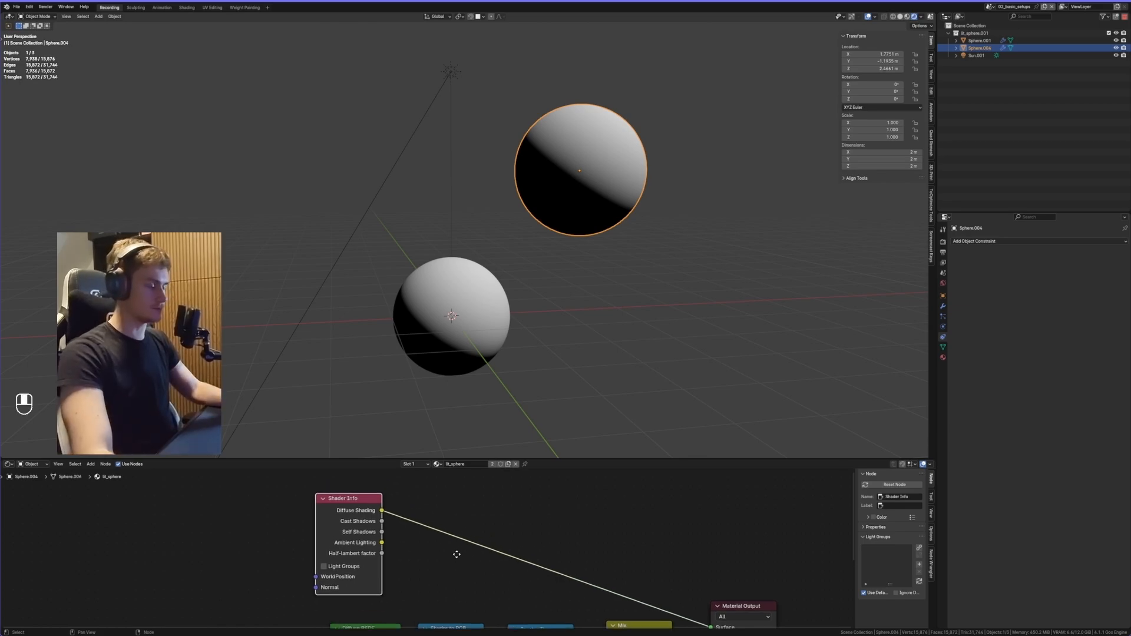
{"action": "key", "text": "shift+alt+a"}
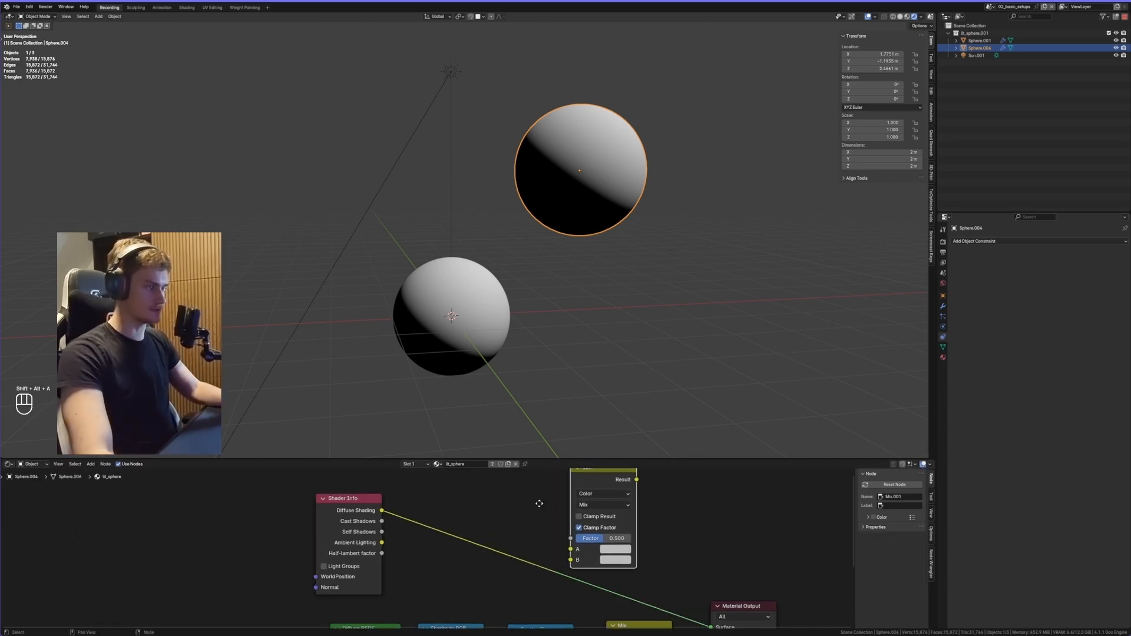
{"action": "left_click", "coordinate": [557, 484]}
{"action": "left_click", "coordinate": [546, 479]}
- Connect Diffuse Shading to the Mix node's A and Cast Shadows to B, and preview its result on the Material Output surface
{"action": "left_click_drag", "start_coordinate": [364, 534], "coordinate": [522, 553]}
{"action": "left_click_drag", "start_coordinate": [363, 545], "coordinate": [520, 564]}
{"action": "middle_click_drag", "start_coordinate": [582, 503], "coordinate": [543, 510]}
{"action": "left_click", "coordinate": [542, 515], "text": "ctrl+shift"}
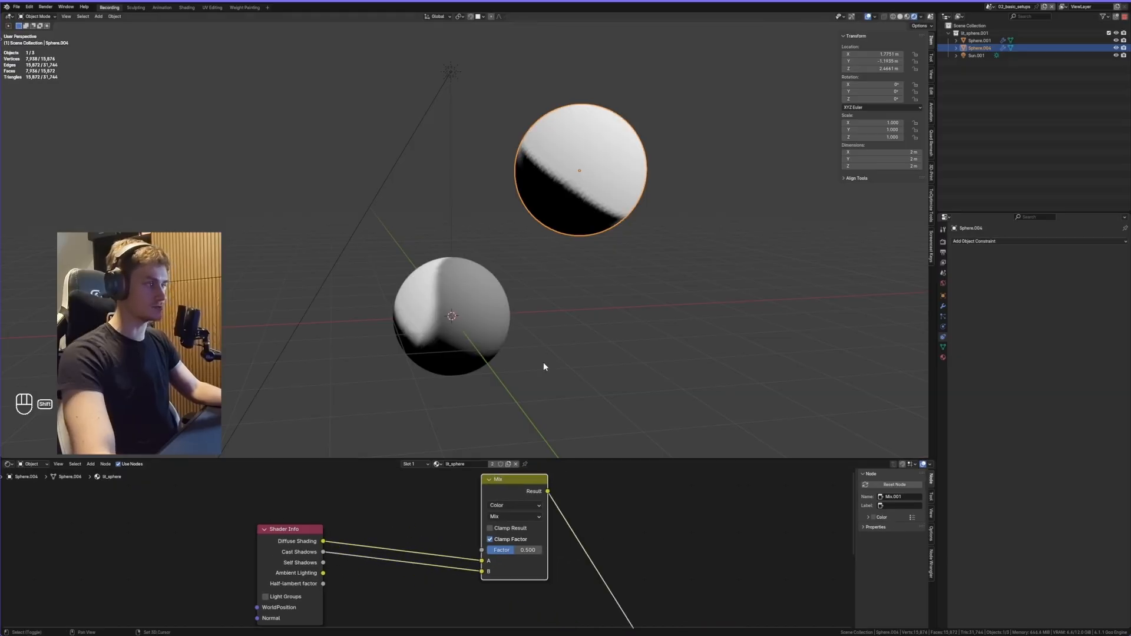
{"action": "mouse_move", "coordinate": [543, 362]}
{"action": "middle_mouse_down"}
{"action": "mouse_move", "coordinate": [546, 296]}
{"action": "mouse_move", "coordinate": [568, 281]}
{"action": "middle_mouse_up"}
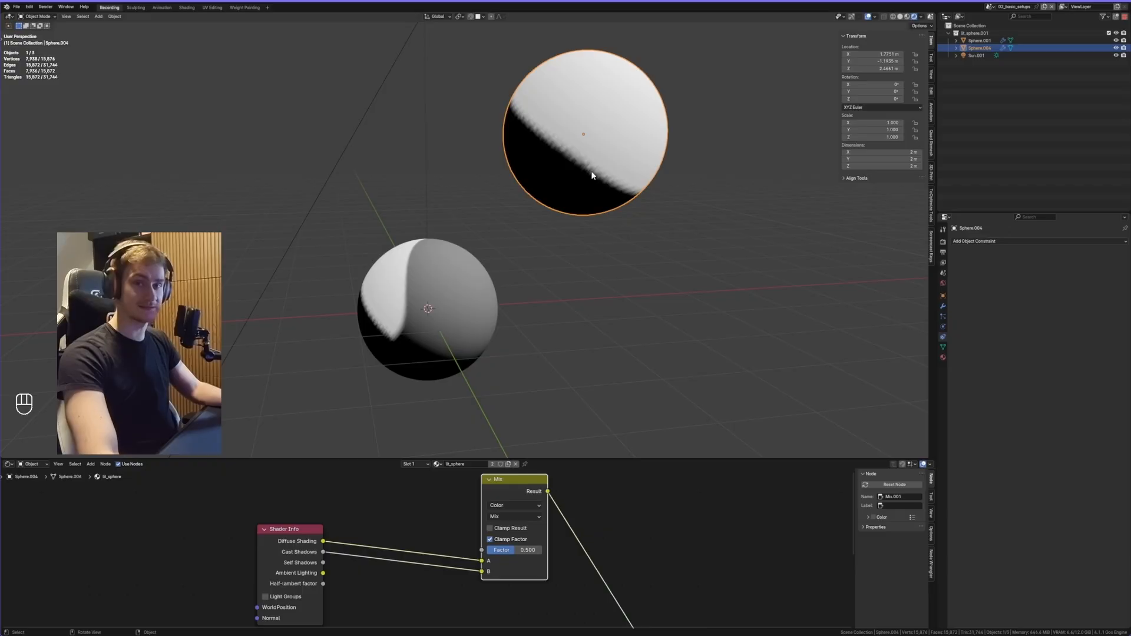
{"action": "middle_click_drag", "start_coordinate": [593, 172], "coordinate": [607, 176]}
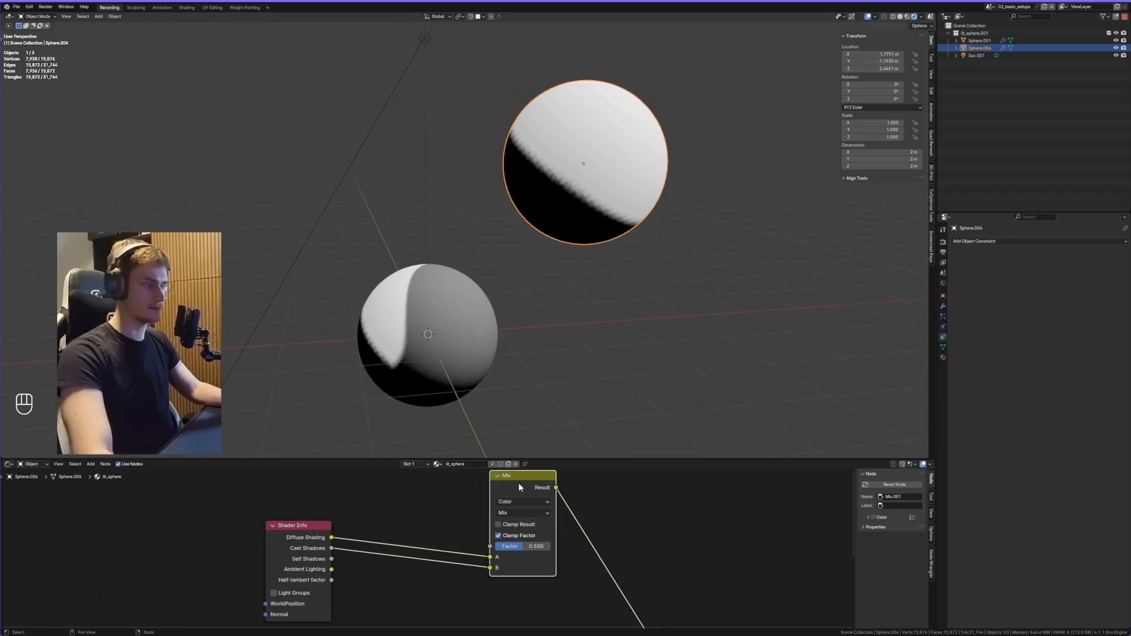
- Switch the Mix node's blending mode to Multiply and set its Factor to 1.000
{"action": "middle_click_drag", "start_coordinate": [566, 518], "coordinate": [528, 561]}
{"action": "scroll", "coordinate": [487, 506], "scroll_direction": "up", "scroll_amount": 2}
{"action": "left_click", "coordinate": [482, 506]}
{"action": "mouse_move", "coordinate": [463, 548]}
{"action": "left_mouse_down"}
{"action": "mouse_move", "coordinate": [454, 548]}
{"action": "mouse_move", "coordinate": [487, 554]}
{"action": "left_mouse_up"}
{"action": "middle_click_drag", "start_coordinate": [487, 553], "coordinate": [493, 566]}
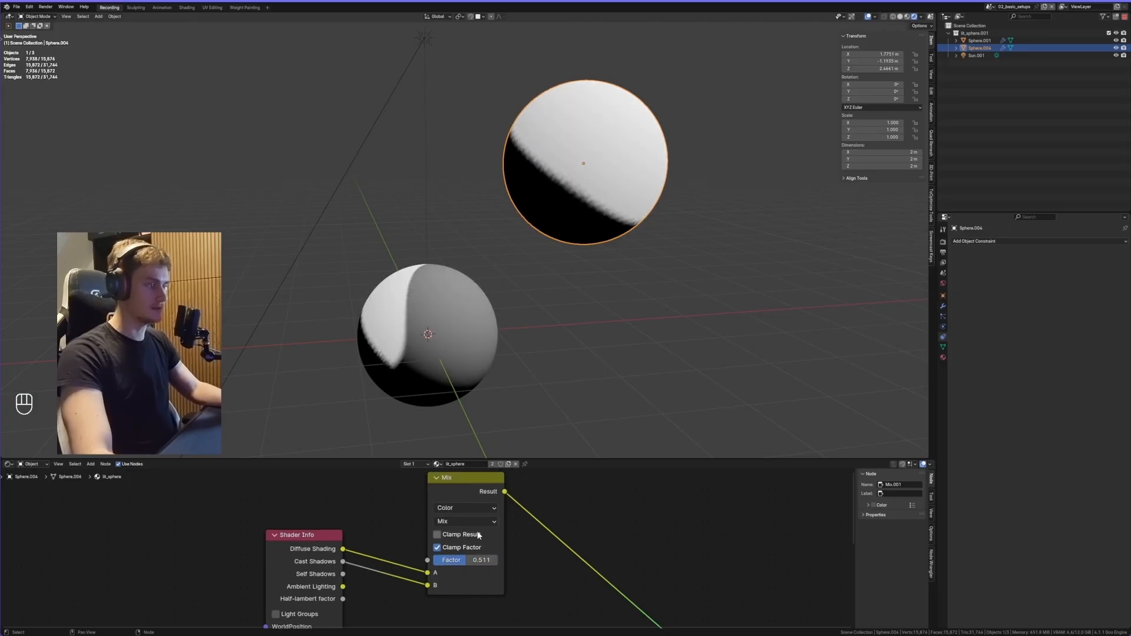
{"action": "left_click", "coordinate": [467, 521]}
{"action": "left_click", "coordinate": [450, 422]}
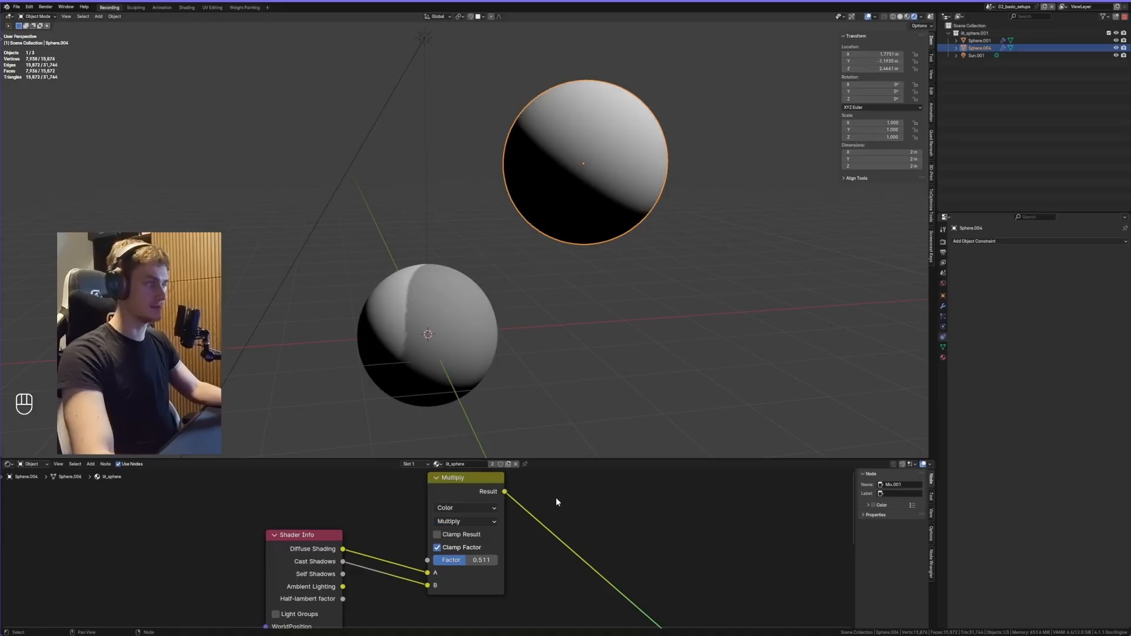
{"action": "left_click_drag", "start_coordinate": [495, 560], "coordinate": [519, 560]}
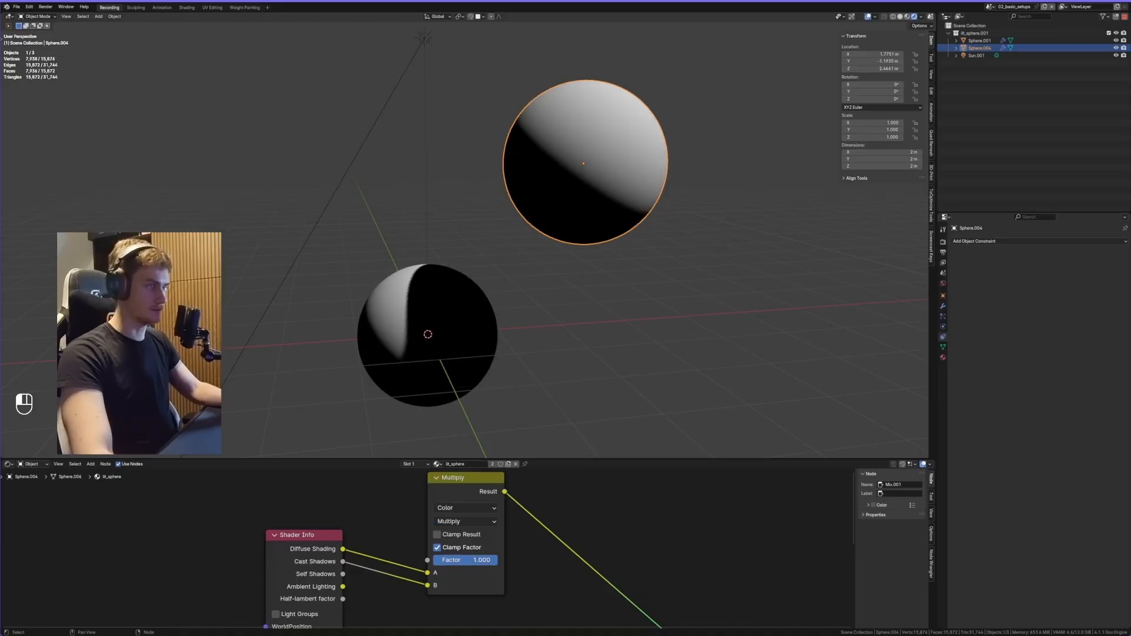
- Compare Diffuse Shading against Cast Shadows on the lower sphere by connecting each in turn to the Material Output surface
{"action": "middle_click_drag", "start_coordinate": [311, 548], "coordinate": [330, 510]}
{"action": "left_click", "coordinate": [331, 509]}
{"action": "middle_click_drag", "start_coordinate": [443, 348], "coordinate": [438, 285]}
{"action": "scroll", "coordinate": [491, 254], "scroll_direction": "up", "scroll_amount": 2}
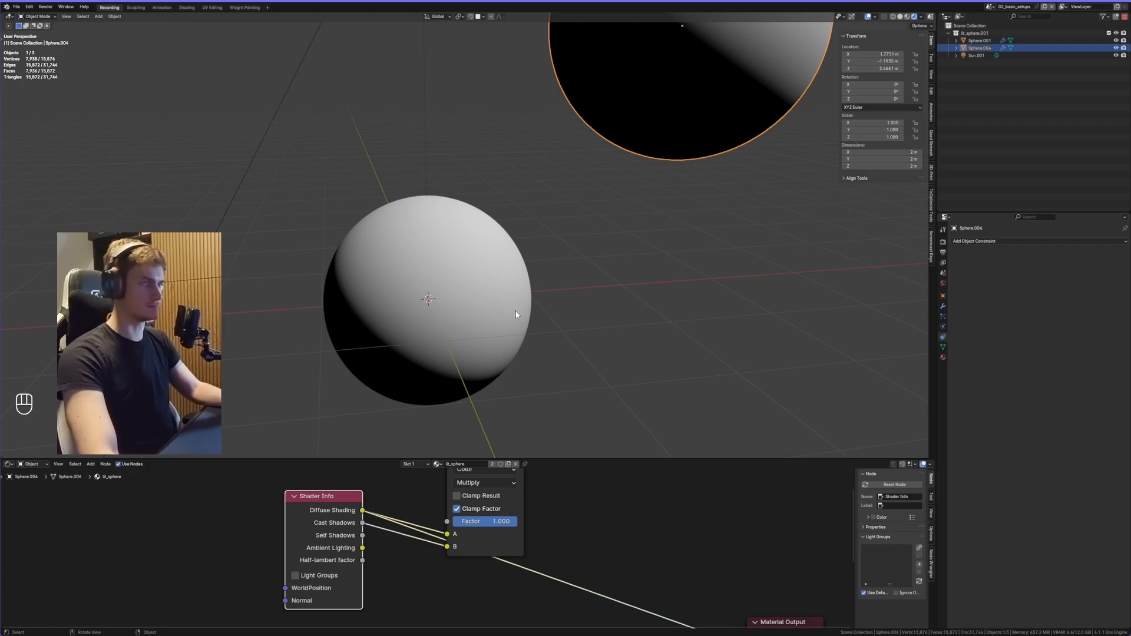
{"action": "middle_click_drag", "start_coordinate": [488, 471], "coordinate": [472, 474]}
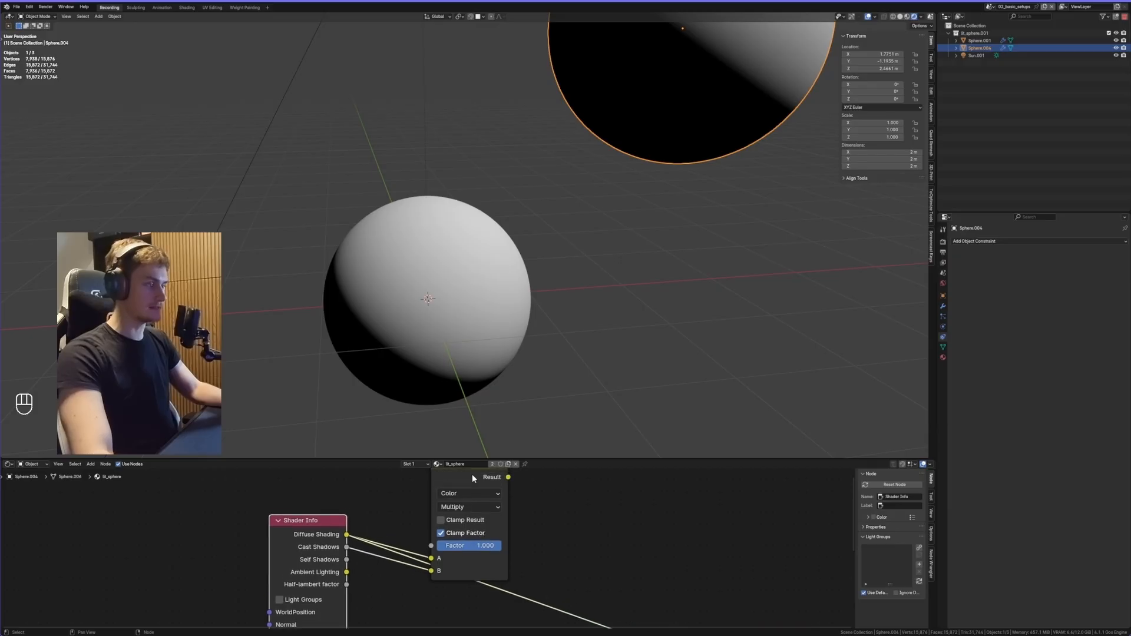
{"action": "left_click_drag", "start_coordinate": [472, 473], "coordinate": [476, 466]}
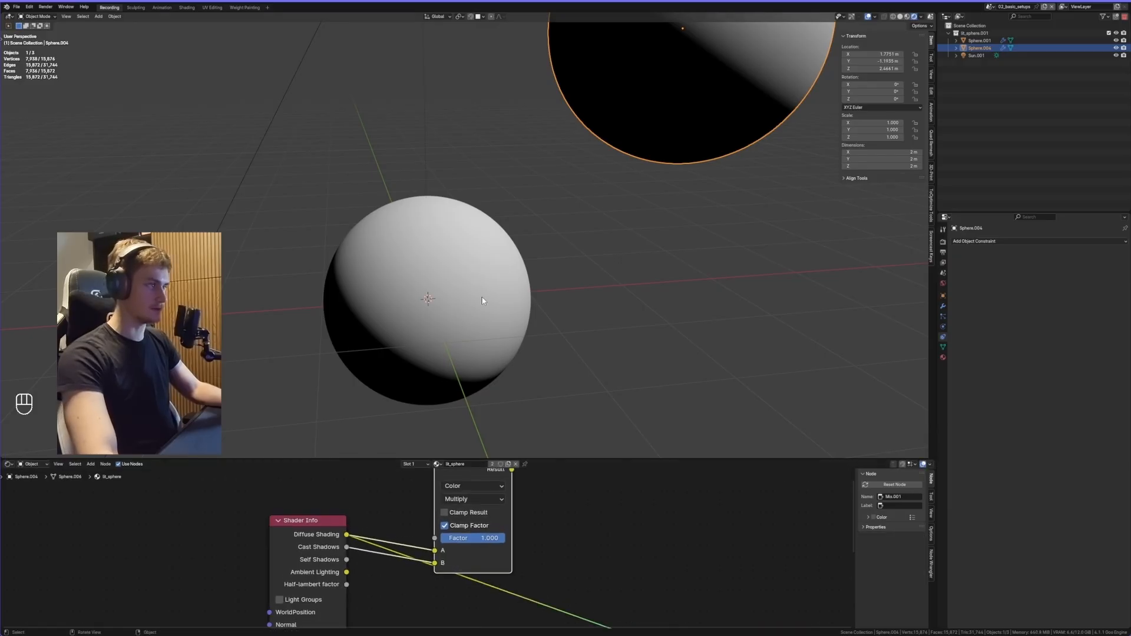
{"action": "left_click", "coordinate": [322, 548], "text": "ctrl+shift"}
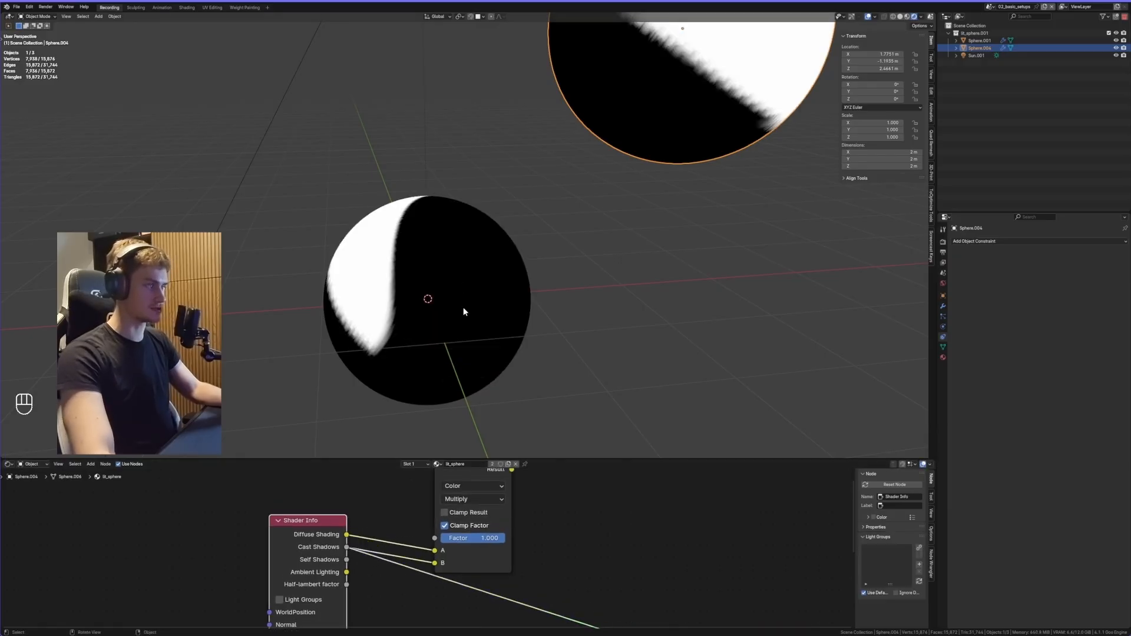
{"action": "middle_click_drag", "start_coordinate": [463, 307], "coordinate": [482, 271]}
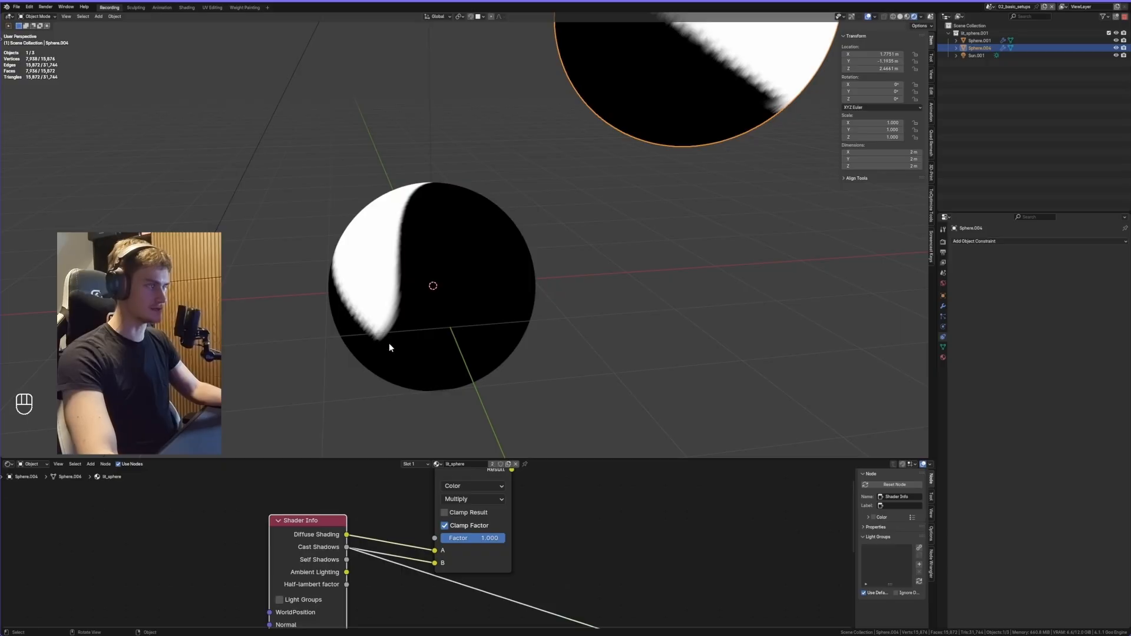
- Connect the Multiply node's Result back to the Material Output surface and view both spheres
{"action": "middle_click_drag", "start_coordinate": [511, 561], "coordinate": [505, 573]}
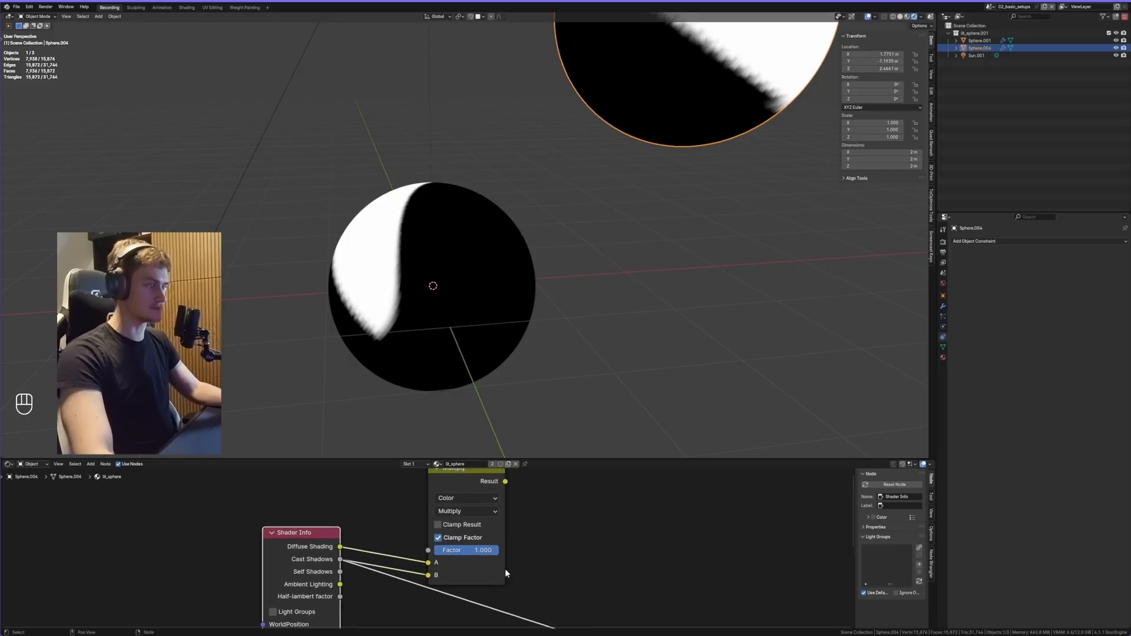
{"action": "middle_click_drag", "start_coordinate": [578, 551], "coordinate": [501, 560]}
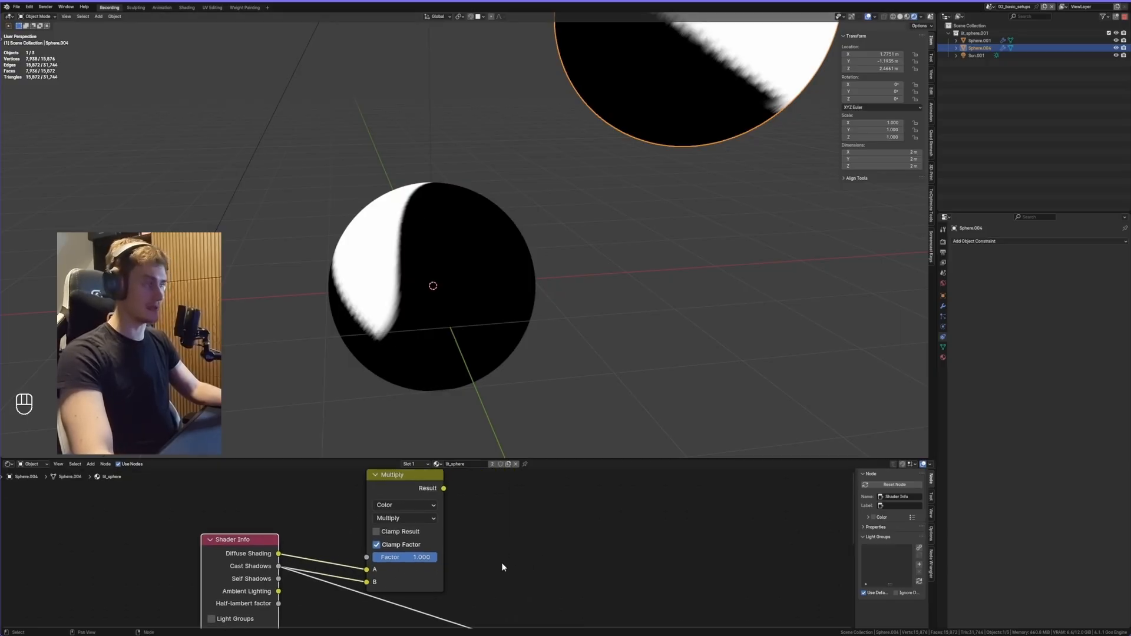
{"action": "scroll", "coordinate": [502, 574], "scroll_direction": "down", "scroll_amount": 3}
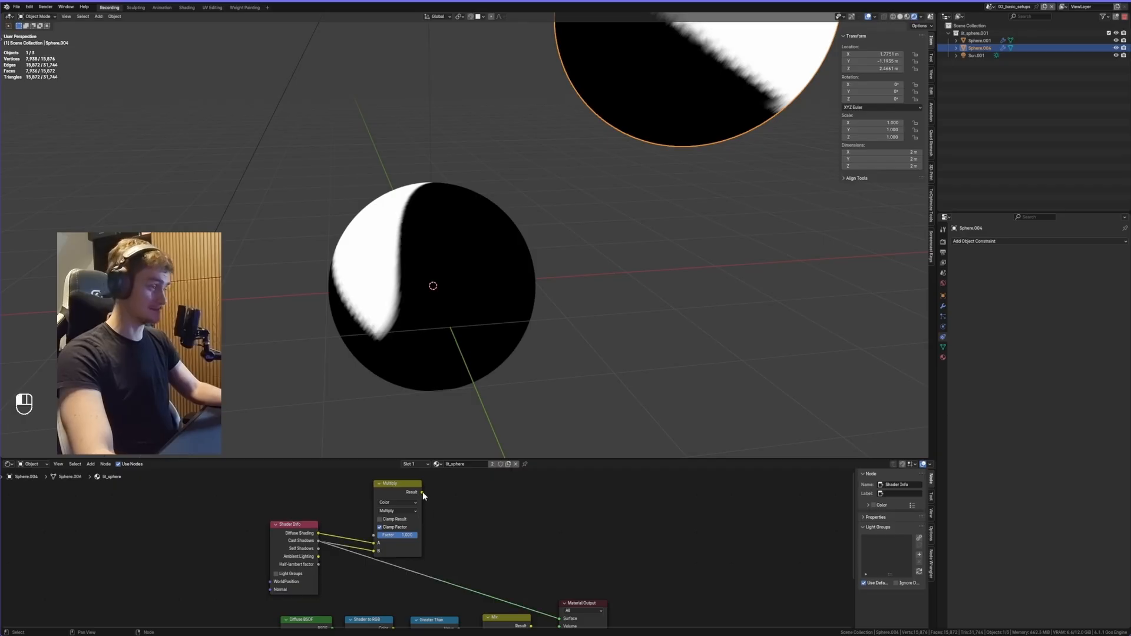
{"action": "mouse_move", "coordinate": [422, 488]}
{"action": "left_mouse_down"}
{"action": "mouse_move", "coordinate": [541, 613]}
{"action": "mouse_move", "coordinate": [553, 607]}
{"action": "left_mouse_up"}
{"action": "mouse_move", "coordinate": [505, 320]}
{"action": "middle_mouse_down"}
{"action": "mouse_move", "coordinate": [525, 316]}
{"action": "mouse_move", "coordinate": [516, 328]}
{"action": "mouse_move", "coordinate": [528, 327]}
{"action": "mouse_move", "coordinate": [519, 320]}
{"action": "middle_mouse_up"}
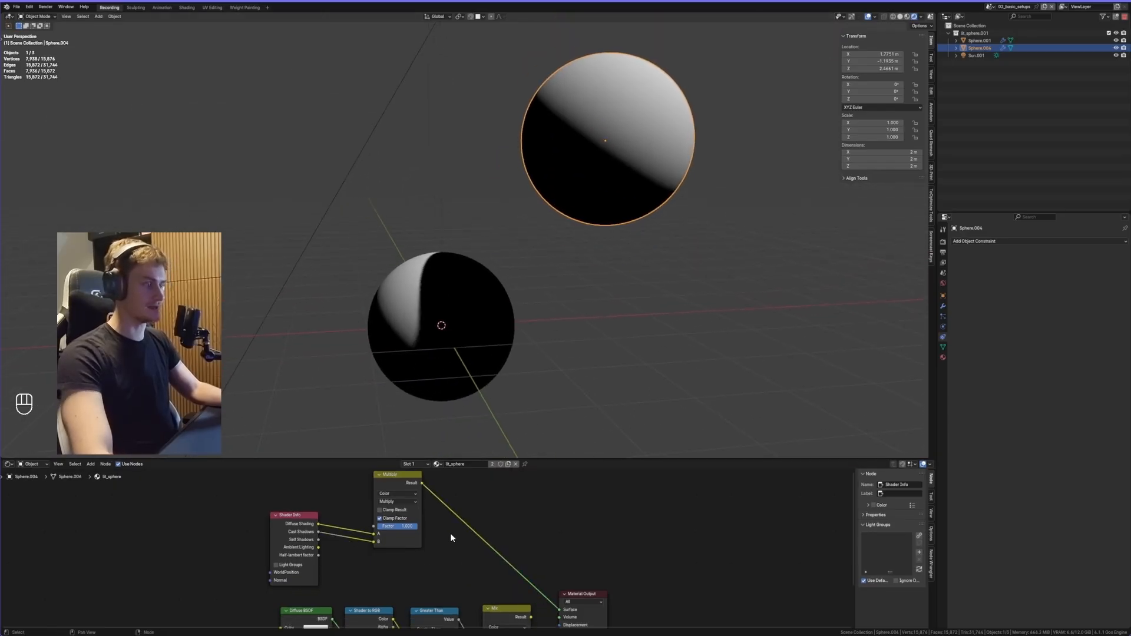
- Reposition the Multiply node beside Shader Info and inspect the combined shading on both spheres
{"action": "scroll", "coordinate": [450, 533], "scroll_direction": "up", "scroll_amount": 1}
{"action": "left_click_drag", "start_coordinate": [460, 482], "coordinate": [421, 531]}
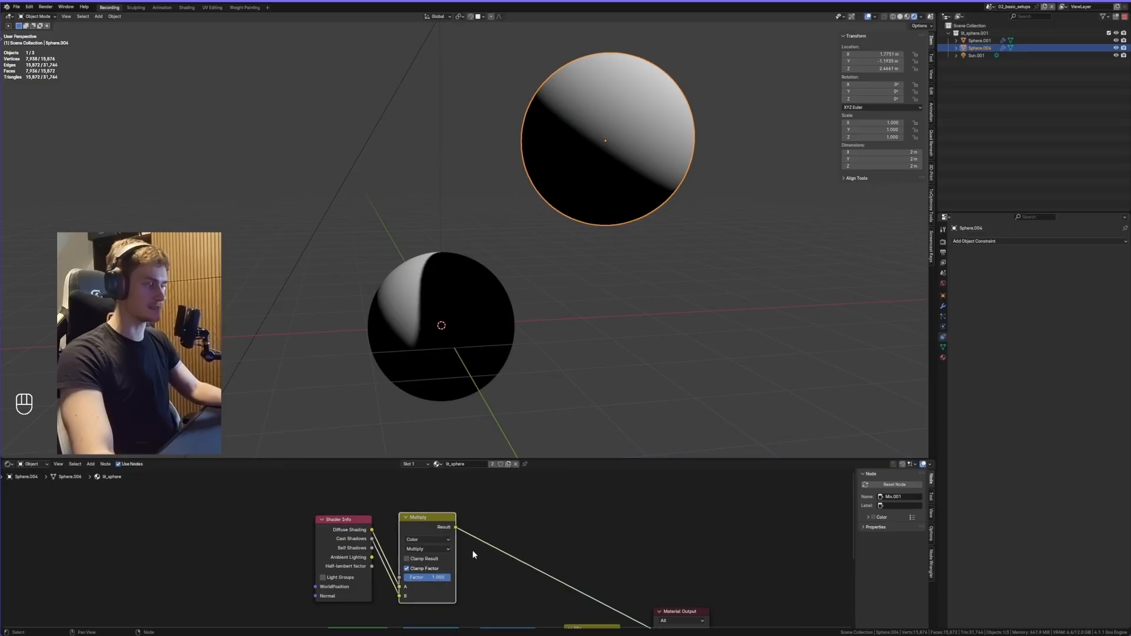
{"action": "middle_click_drag", "start_coordinate": [472, 550], "coordinate": [492, 531]}
{"action": "left_click", "coordinate": [494, 530]}
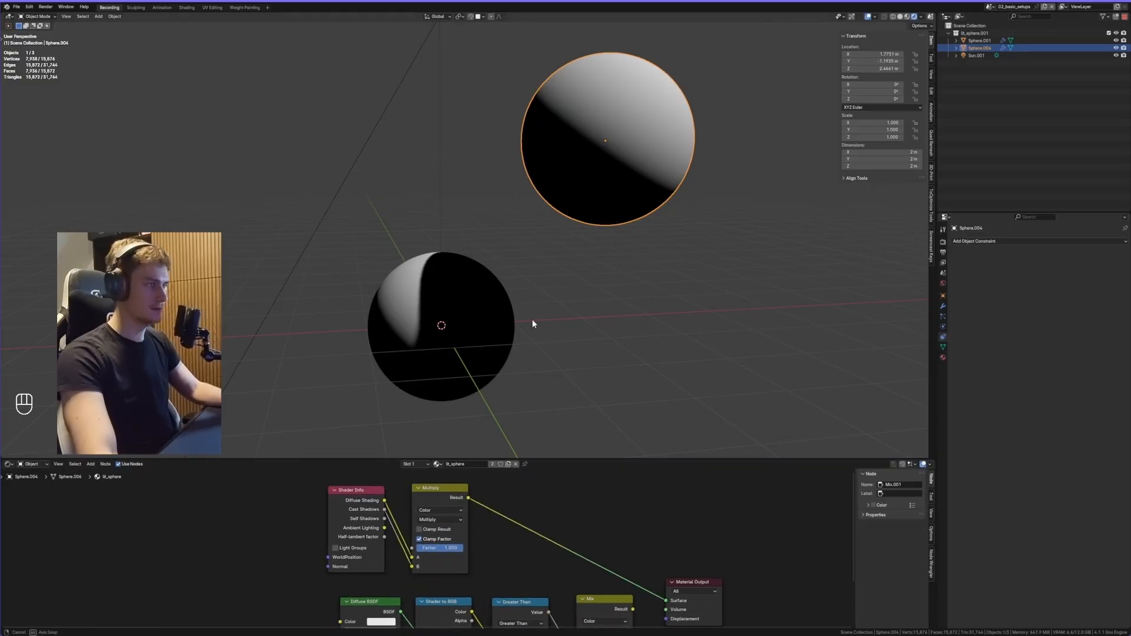
{"action": "middle_click_drag", "start_coordinate": [532, 319], "coordinate": [522, 328]}
{"action": "scroll", "coordinate": [498, 518], "scroll_direction": "up", "scroll_amount": 1}
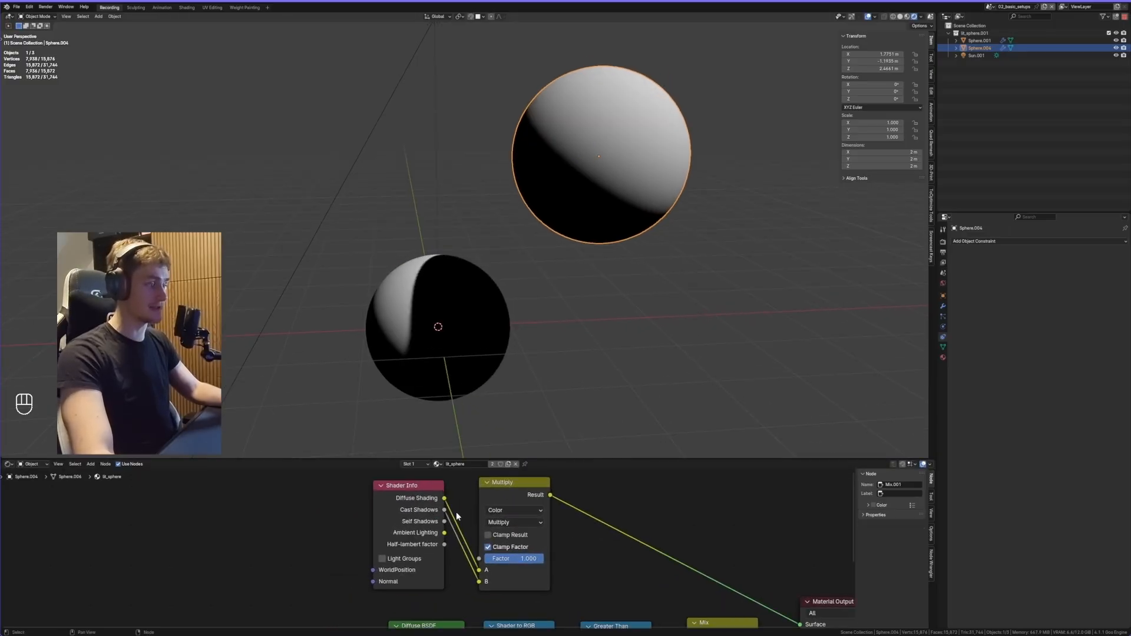
{"action": "scroll", "coordinate": [456, 512], "scroll_direction": "right", "scroll_amount": 2, "text": "ctrl"}
{"action": "left_click_drag", "start_coordinate": [464, 490], "coordinate": [503, 489]}
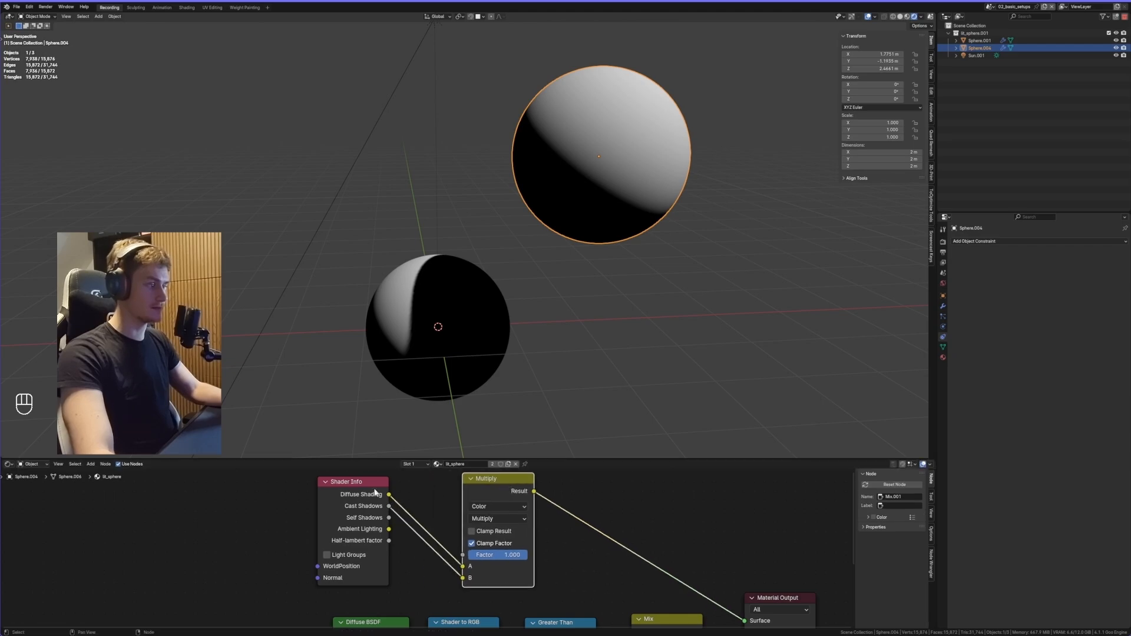
- Duplicate the Multiply node onto the link before the Material Output, and connect Shader Info's Self Shadows to the duplicate's B
{"action": "scroll", "coordinate": [513, 536], "scroll_direction": "down", "scroll_amount": 3}
{"action": "key", "text": "shift+d"}
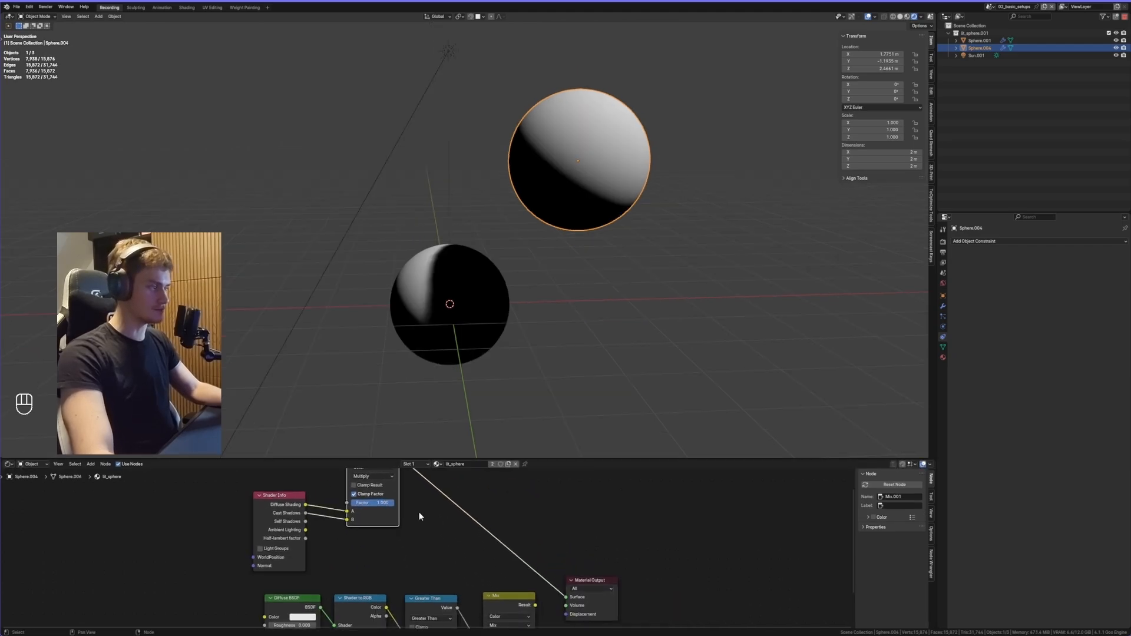
{"action": "left_click", "coordinate": [521, 572]}
{"action": "scroll", "coordinate": [323, 532], "scroll_direction": "up", "scroll_amount": 2}
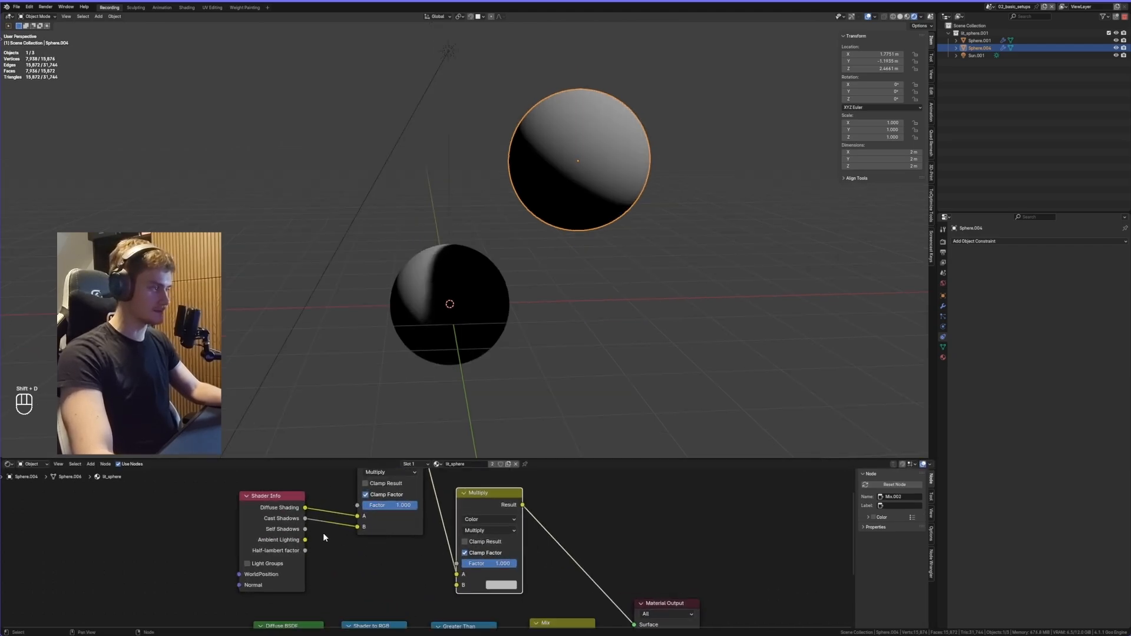
{"action": "left_click_drag", "start_coordinate": [307, 528], "coordinate": [455, 586]}
{"action": "scroll", "coordinate": [450, 589], "scroll_direction": "down", "scroll_amount": 1}
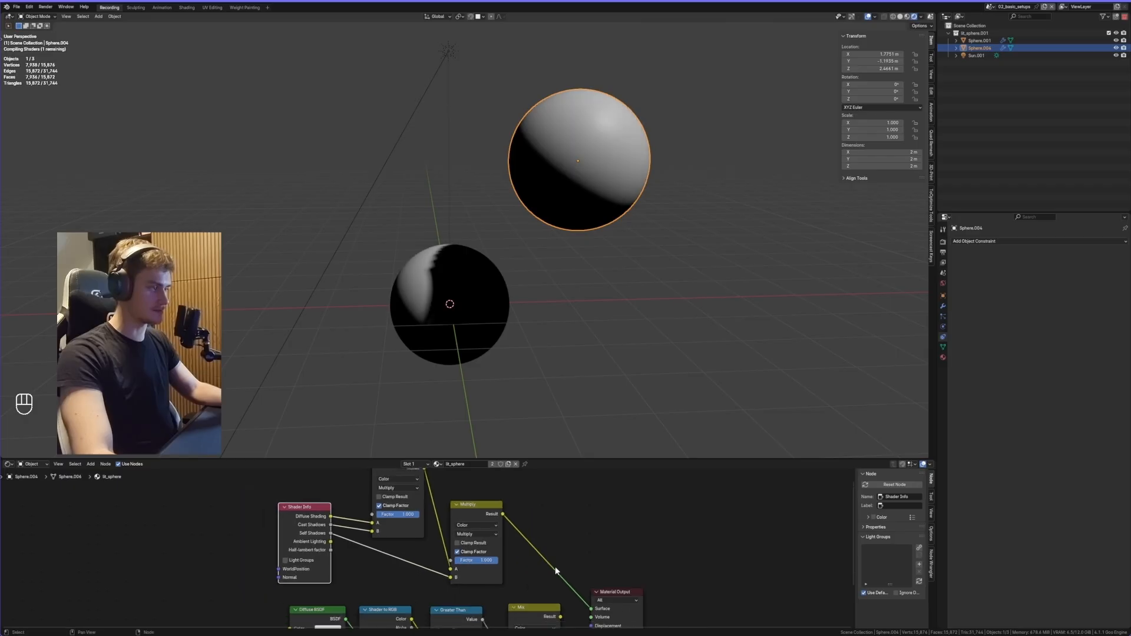
{"action": "middle_click_drag", "start_coordinate": [558, 567], "coordinate": [486, 551]}
{"action": "middle_click_drag", "start_coordinate": [530, 383], "coordinate": [495, 335]}
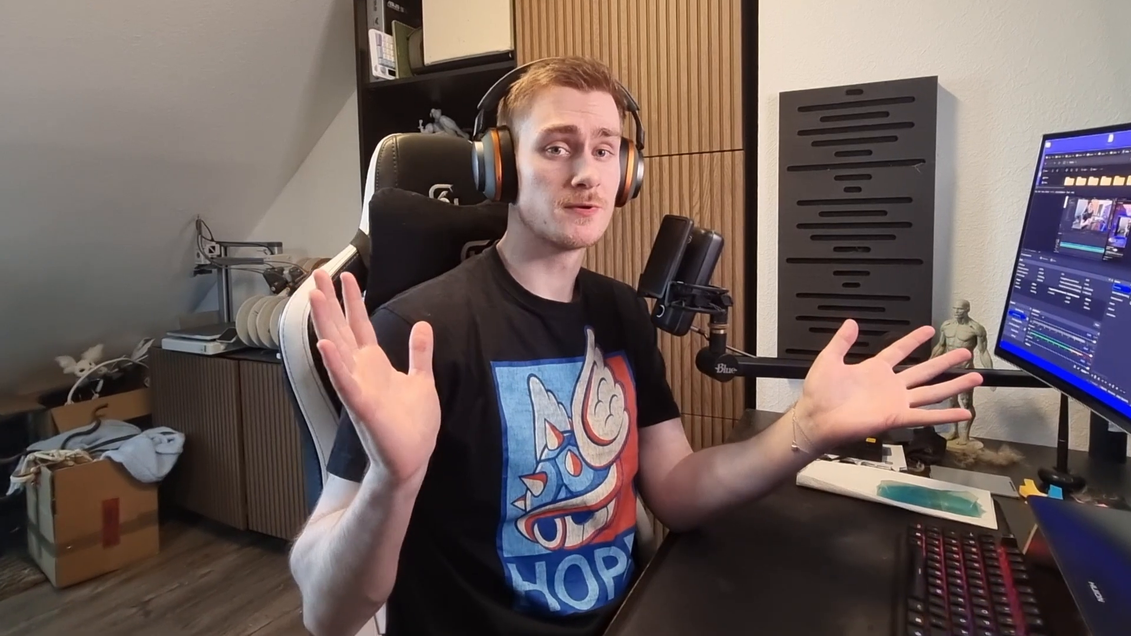